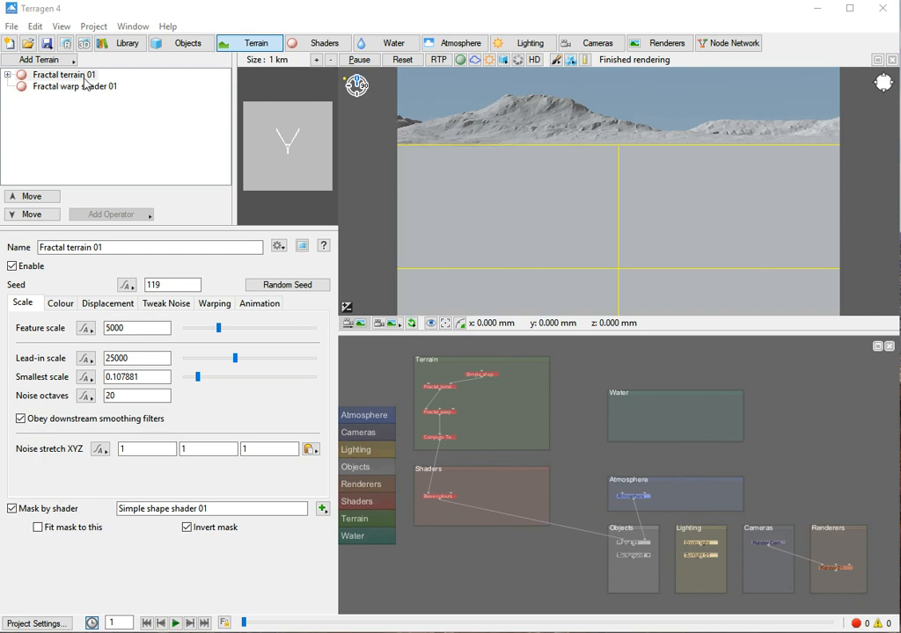
Step: Look through the project's object, shader, water, atmosphere, lighting, camera and renderer settings
left_click(189, 44)
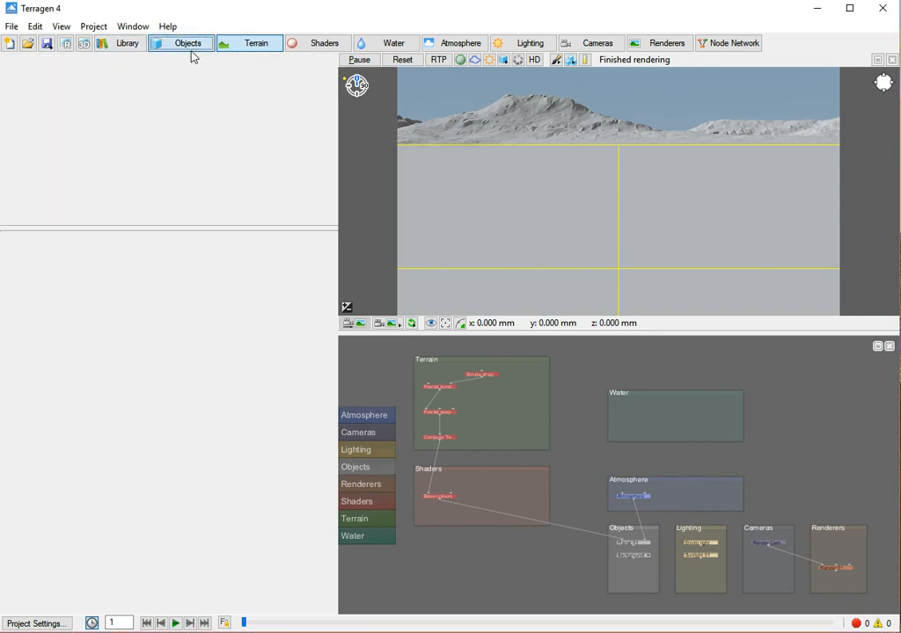
left_click(319, 42)
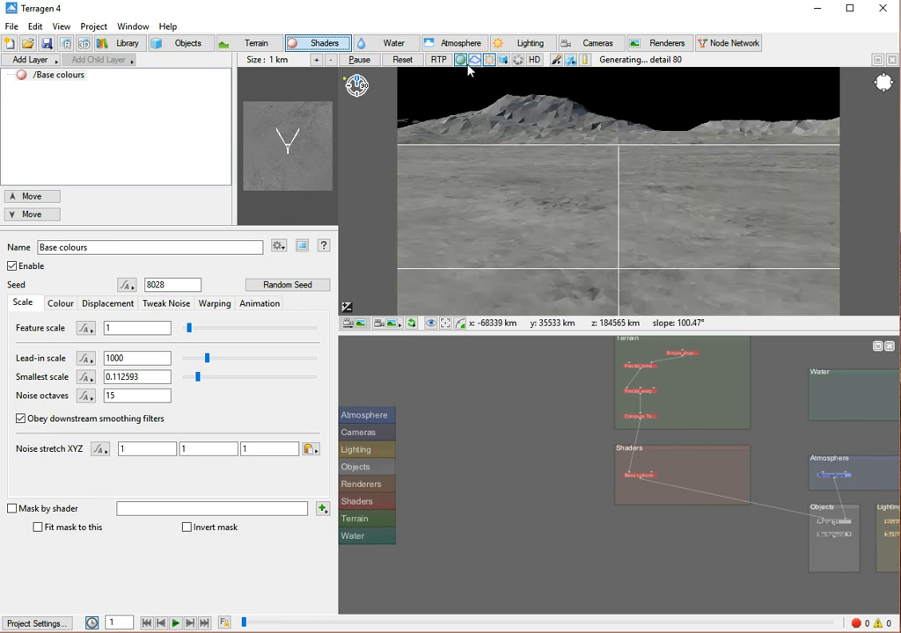
left_click(397, 44)
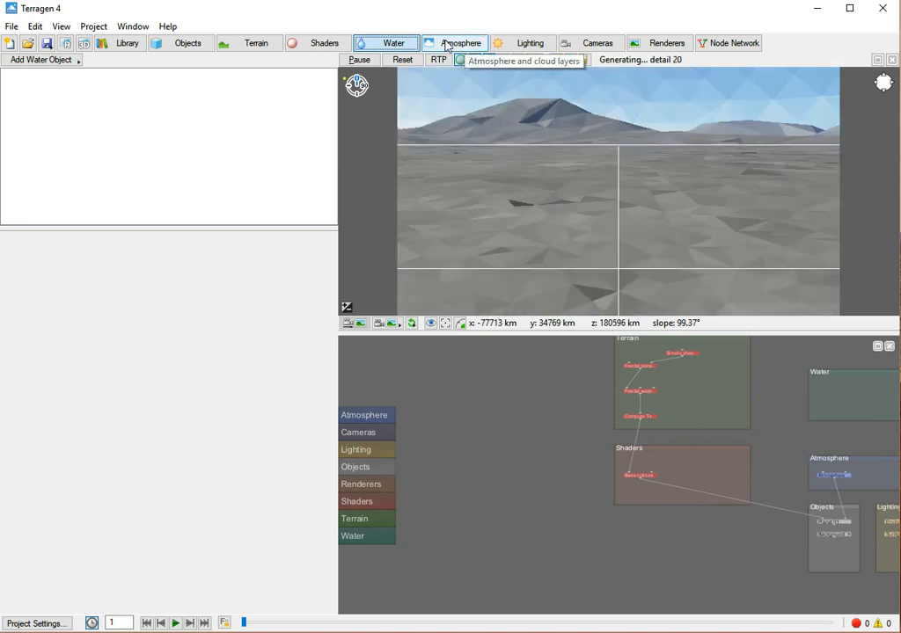
left_click(458, 46)
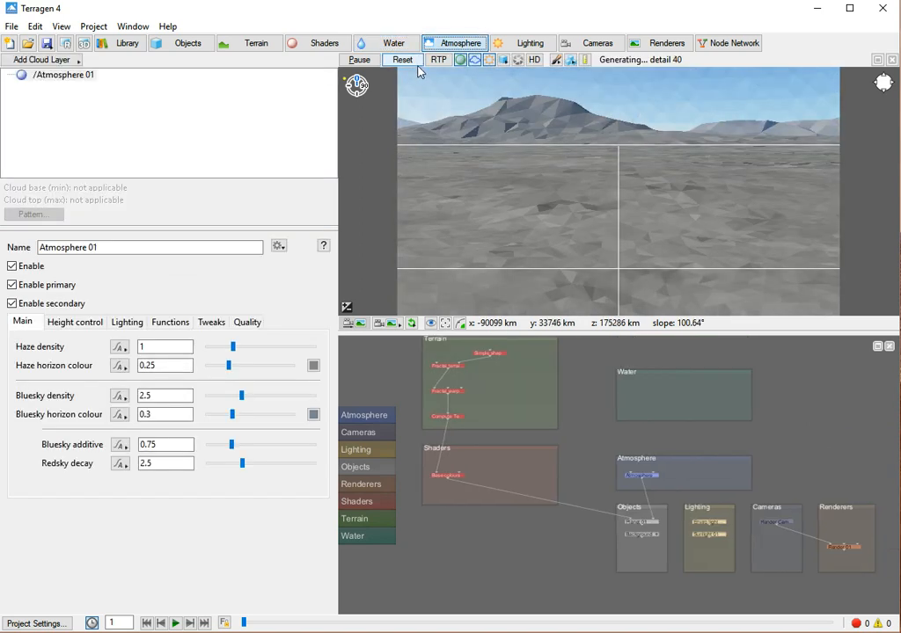
left_click(527, 43)
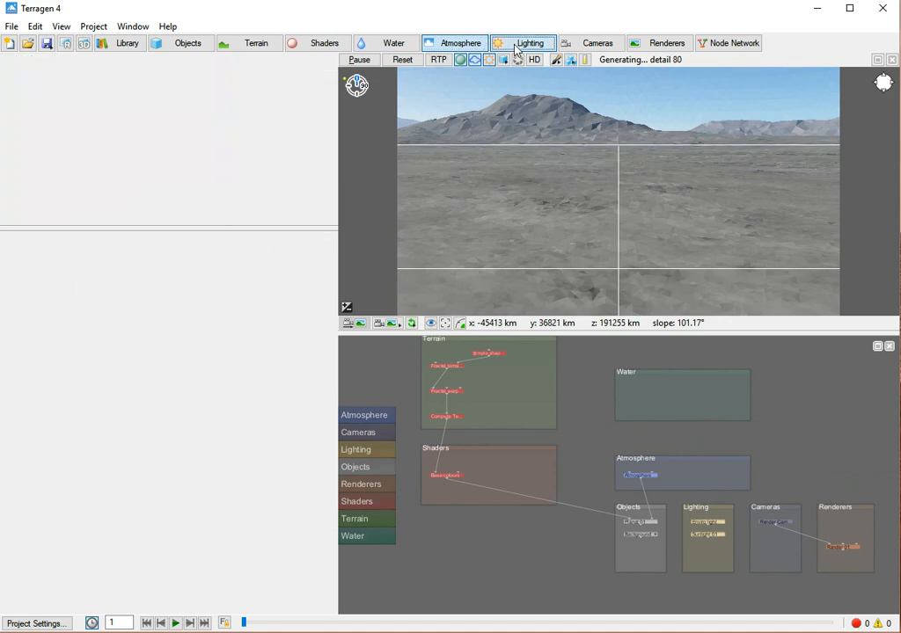
left_click(598, 43)
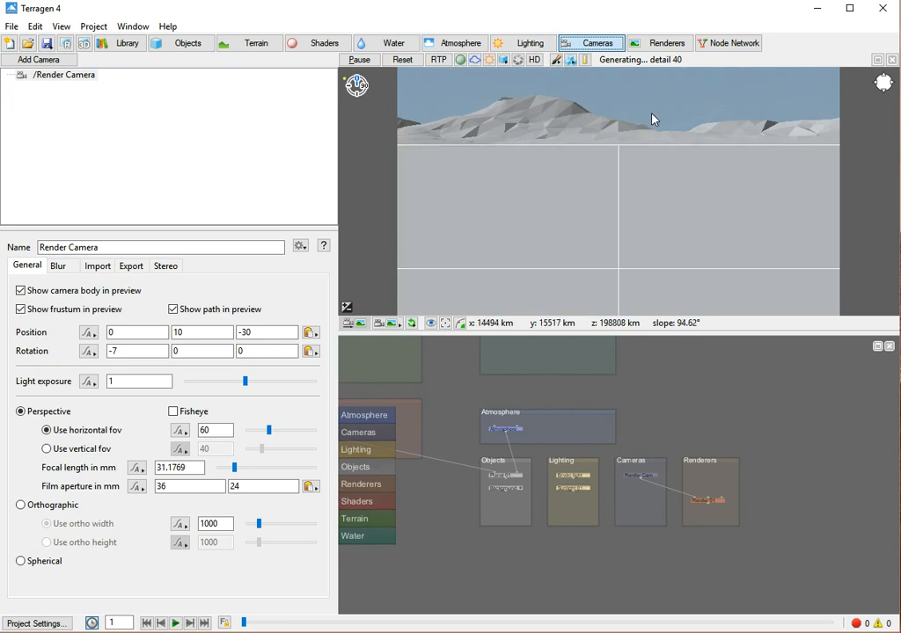
left_click(668, 43)
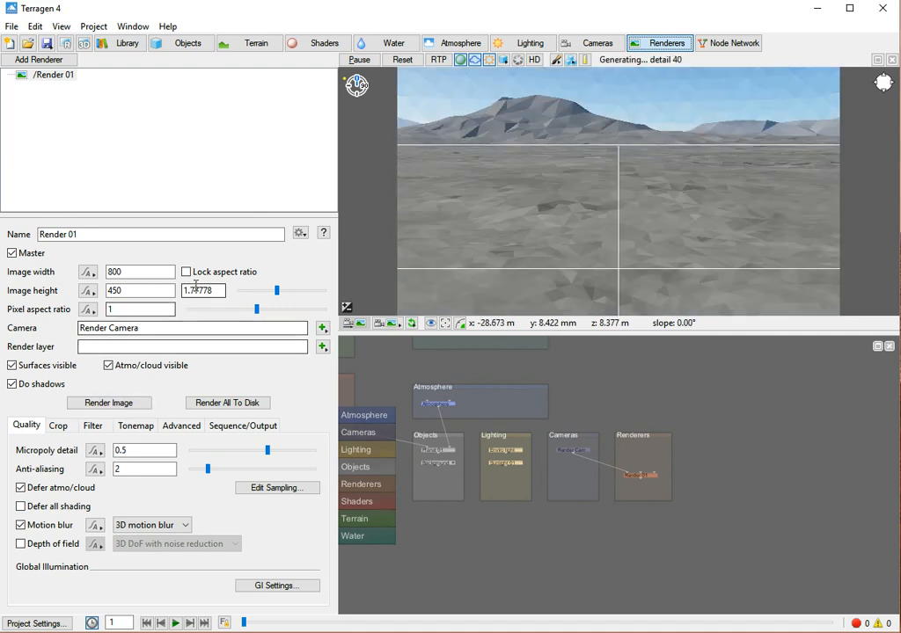
Step: Add a DEM heightfield terrain from the file mosacropascii.asc in the LidarCampsies folder
left_click(239, 44)
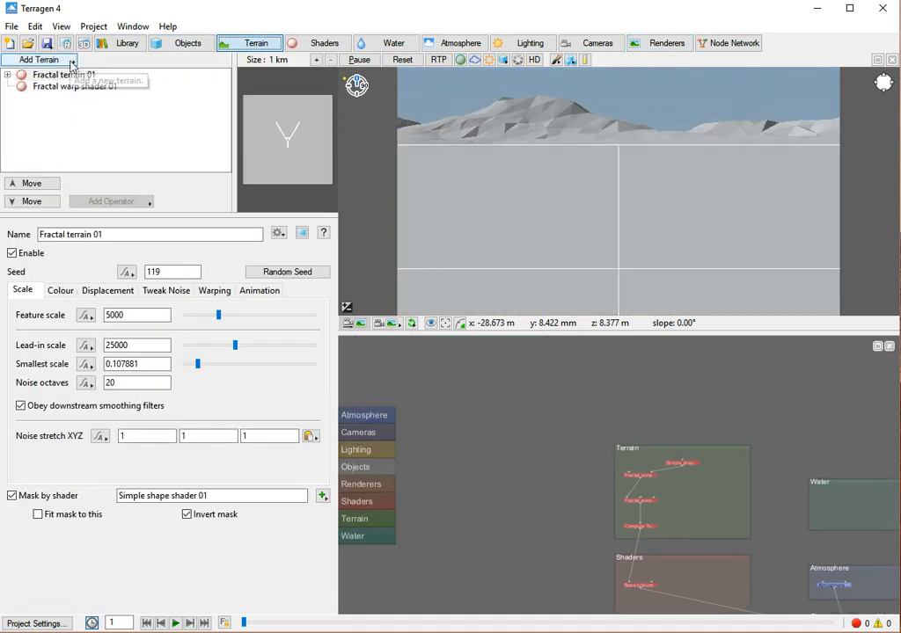
left_click(71, 60)
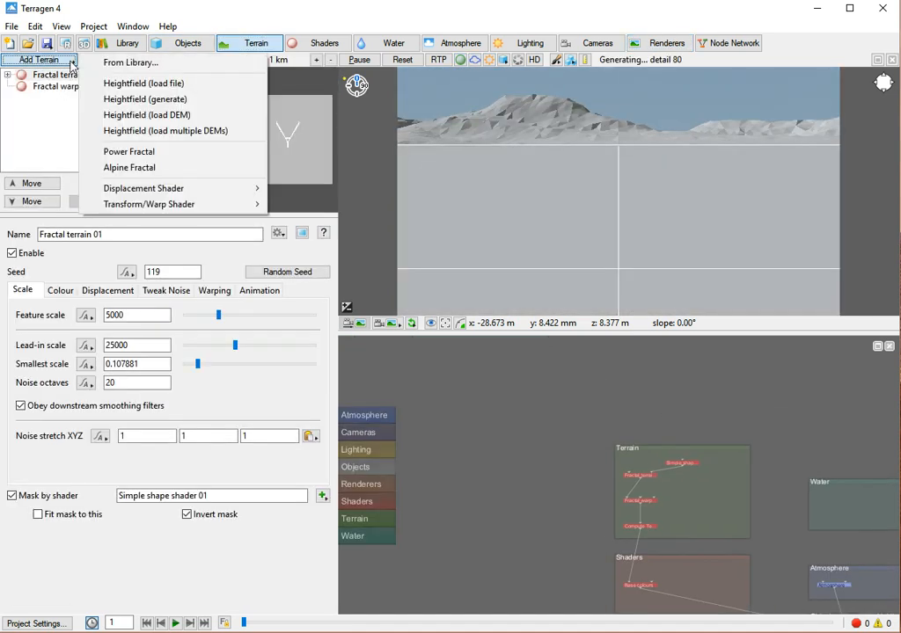
left_click(163, 115)
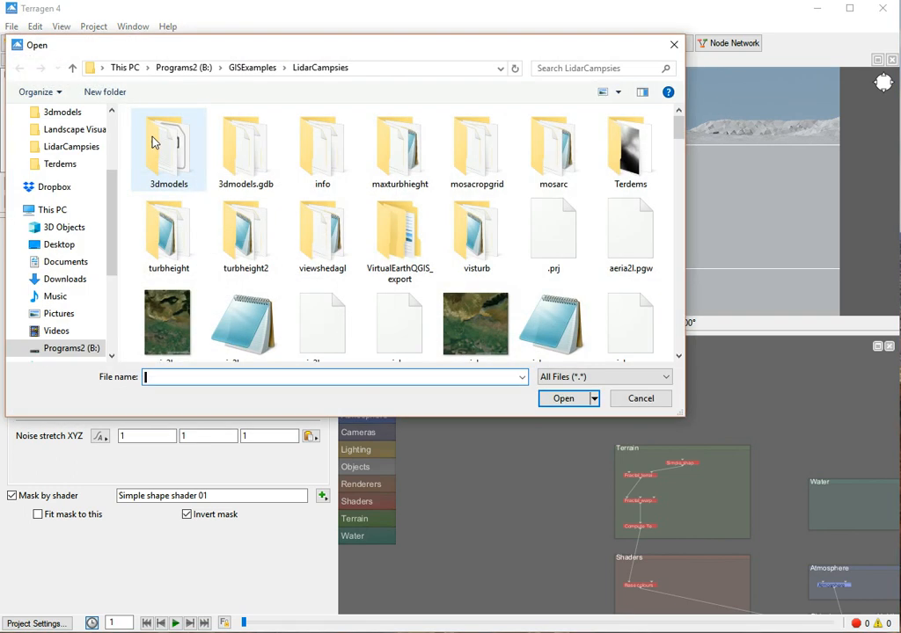
left_click_drag(680, 130, 686, 228)
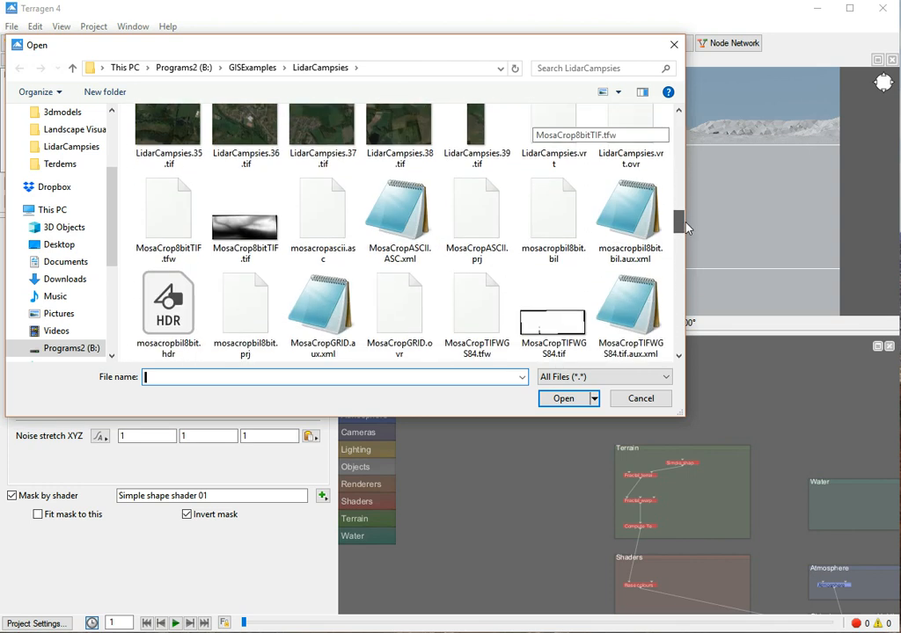
left_click(315, 236)
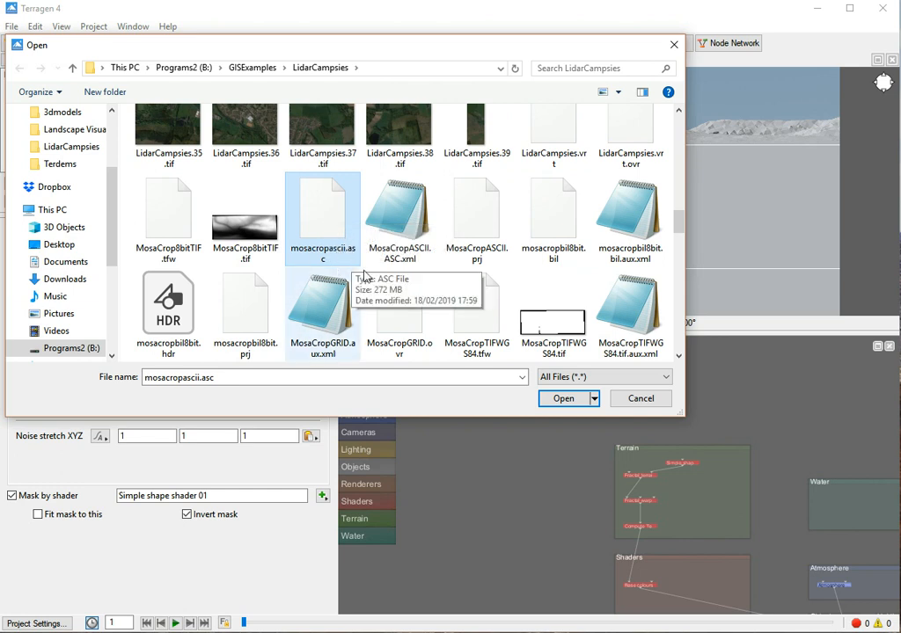
left_click(565, 400)
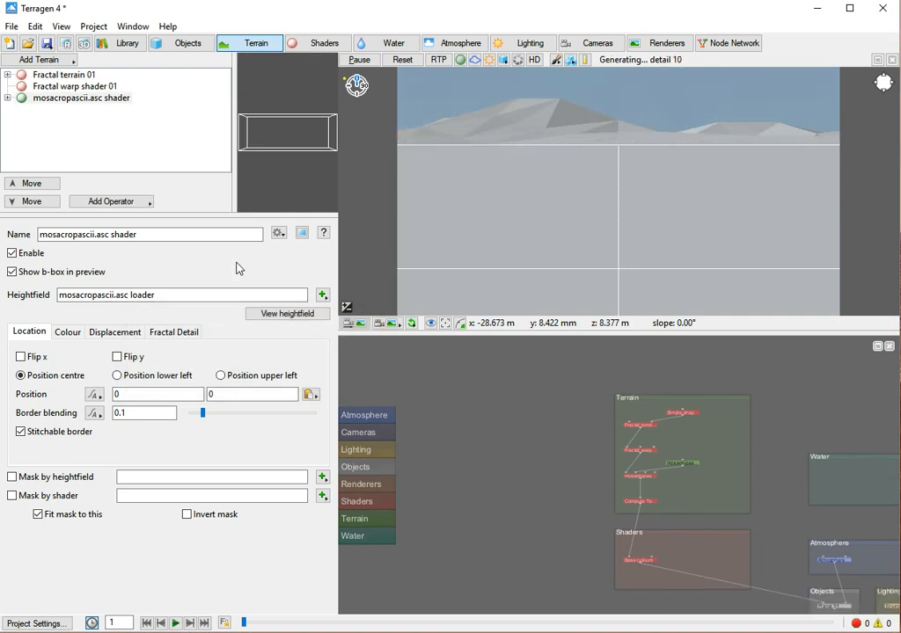
Step: Delete Fractal terrain 01 and turn off georeferencing for the mosacropascii.asc loader
left_click(73, 76)
key("Delete")
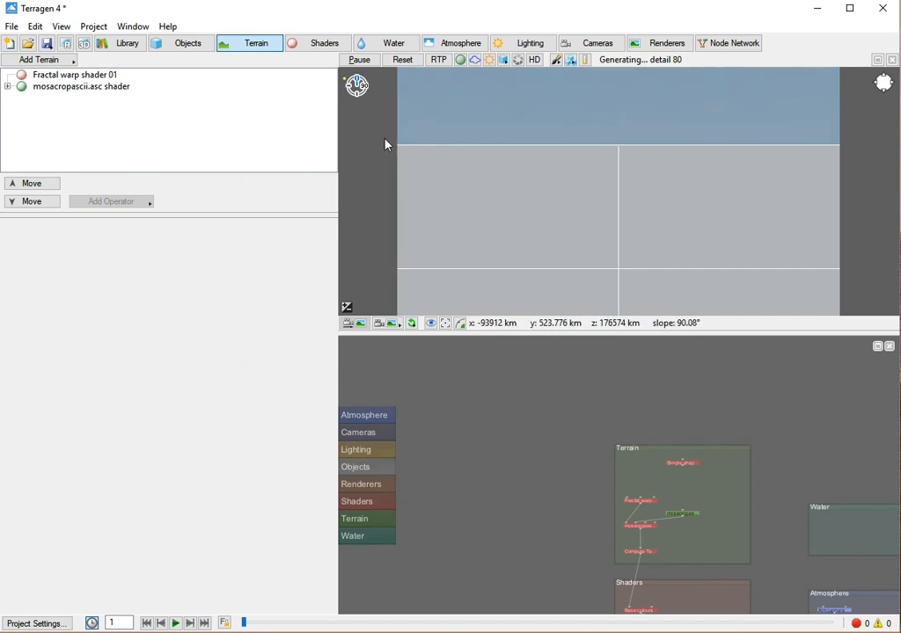
left_click(69, 88)
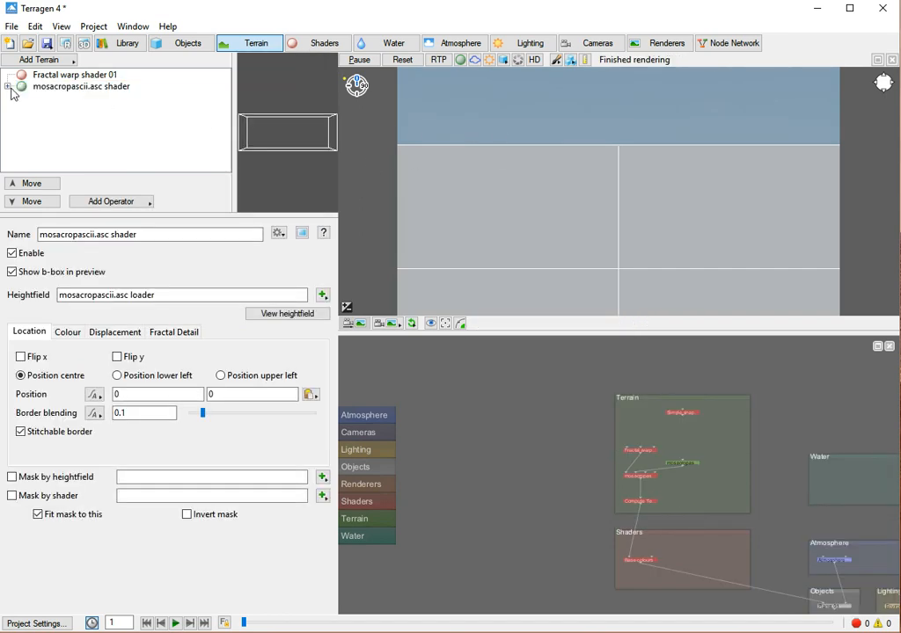
left_click(8, 86)
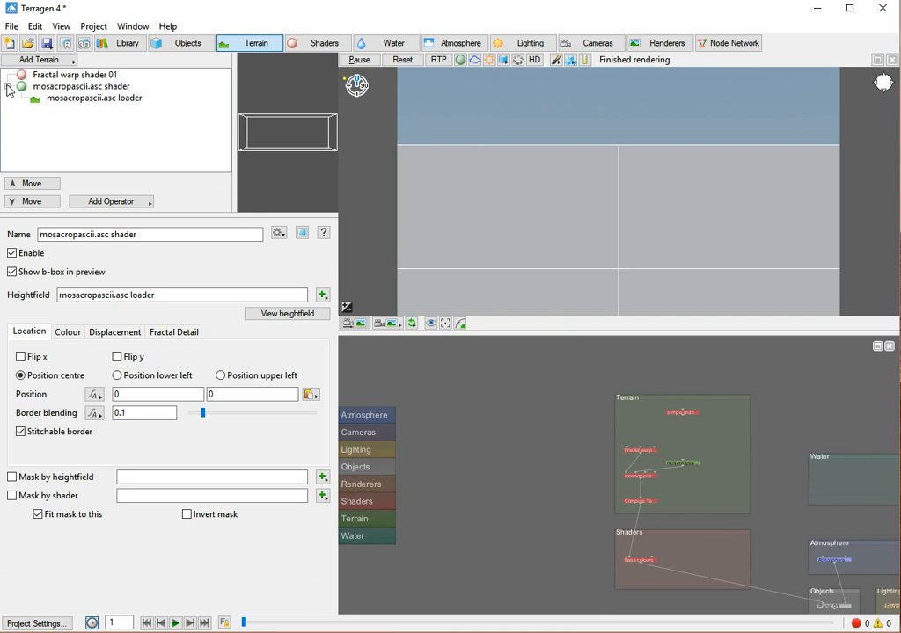
left_click(60, 98)
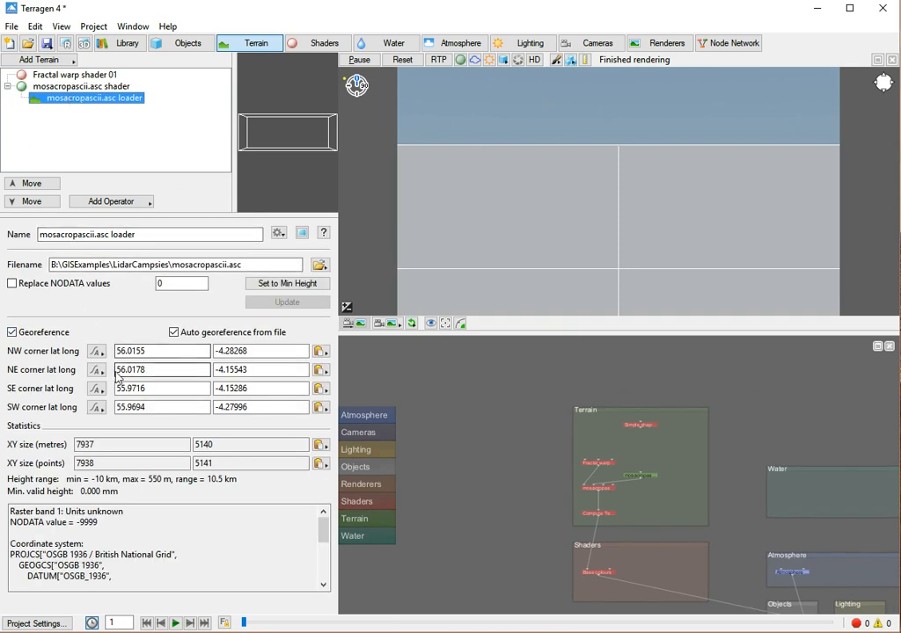
left_click(56, 335)
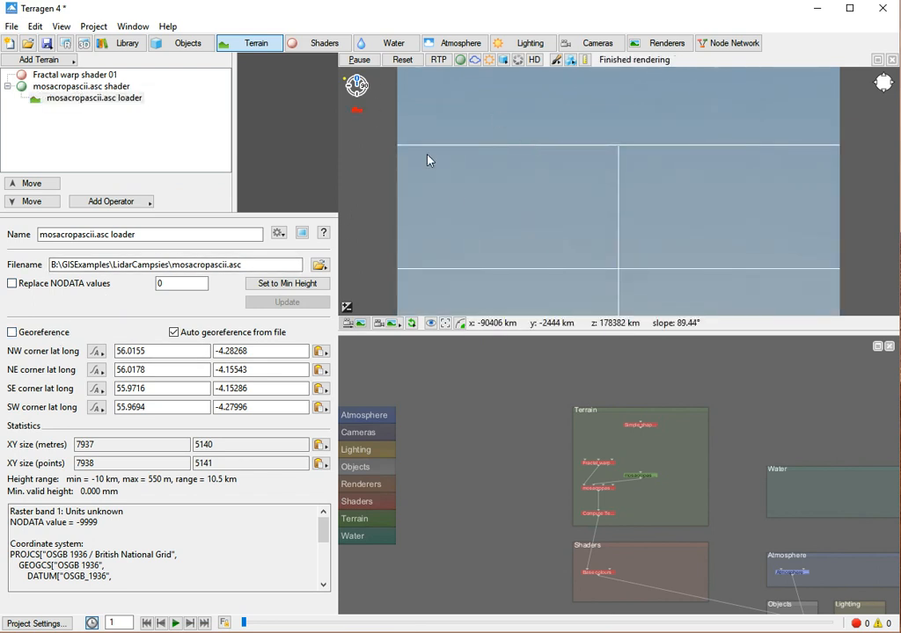
Step: Centre the 3D preview on the imported heightfield and view its bounding box from different angles
right_click(537, 190)
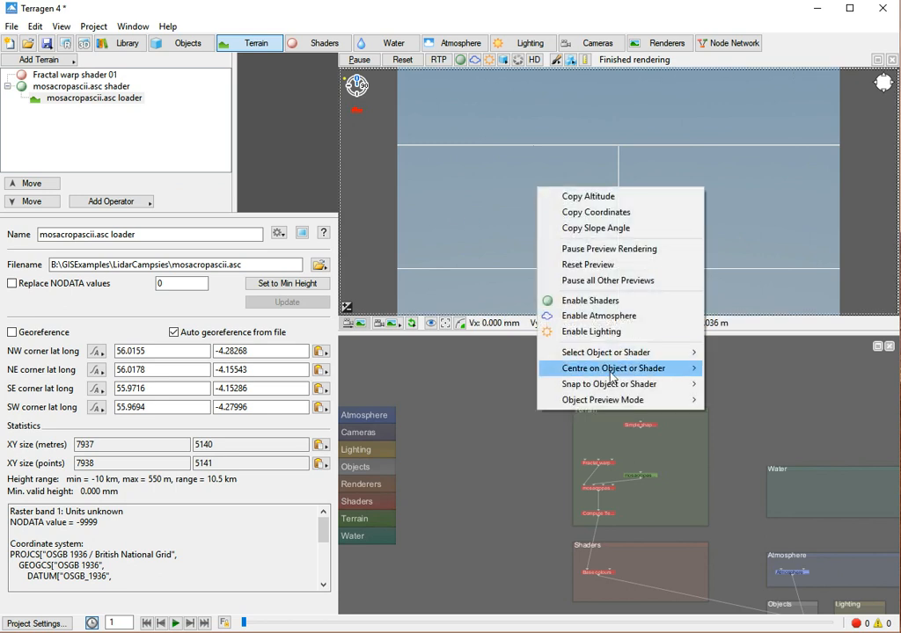
mouse_move(613, 373)
left_click(763, 391)
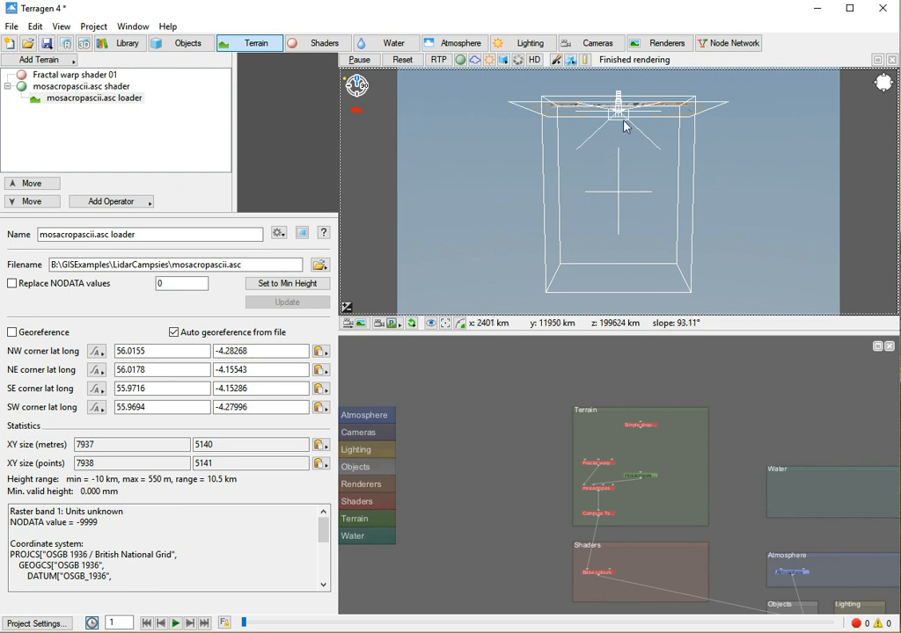
mouse_move(621, 125)
right_mouse_down()
mouse_move(635, 177)
mouse_move(615, 119)
right_mouse_up()
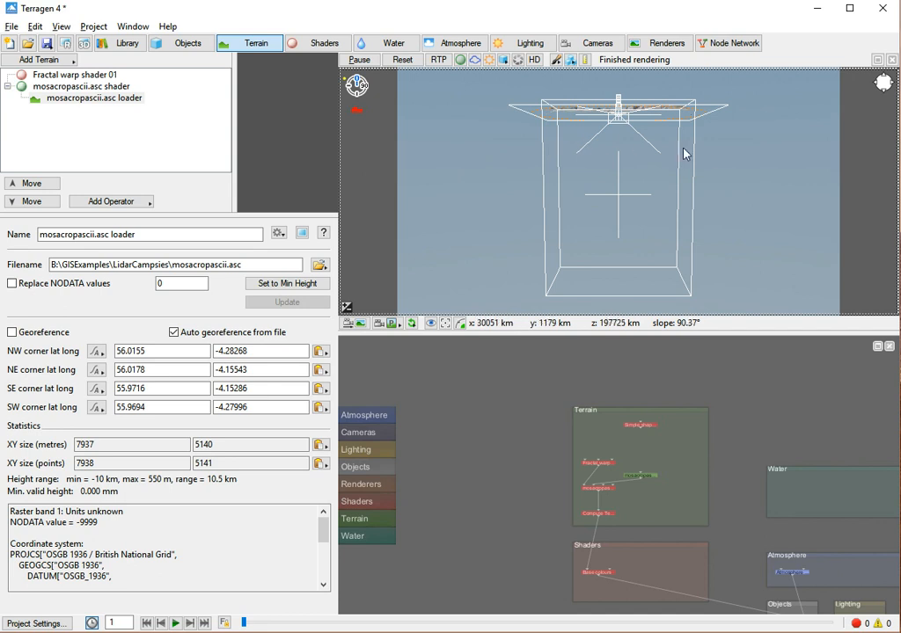
right_click_drag(640, 125, 643, 209)
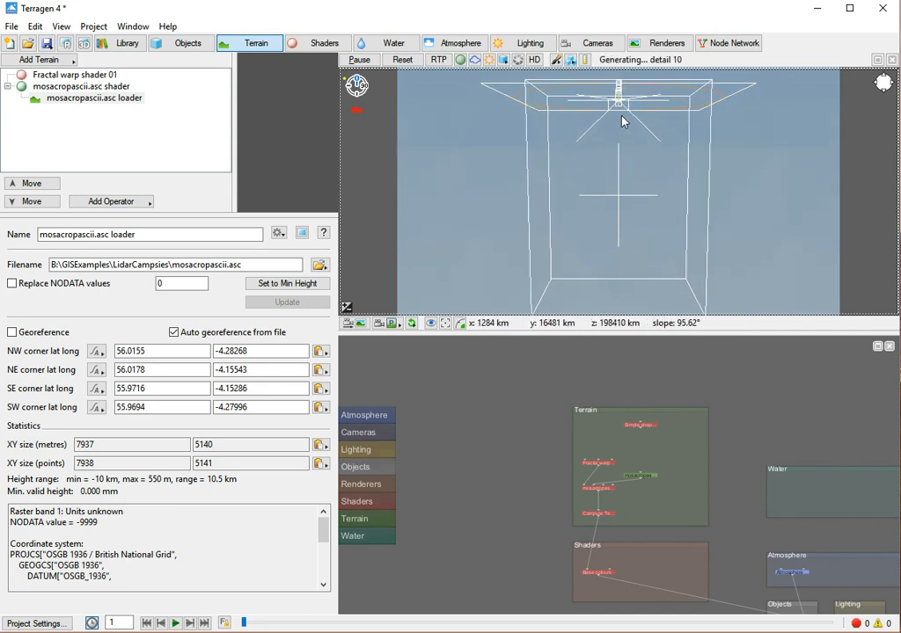
left_click_drag(621, 117, 640, 177)
mouse_move(615, 121)
left_mouse_down()
mouse_move(624, 170)
mouse_move(597, 23)
mouse_move(627, 95)
mouse_move(613, 151)
mouse_move(628, 203)
mouse_move(621, 117)
mouse_move(647, 315)
mouse_move(628, 207)
mouse_move(641, 110)
mouse_move(644, 197)
mouse_move(628, 117)
mouse_move(661, 244)
mouse_move(635, 124)
mouse_move(649, 243)
left_mouse_up()
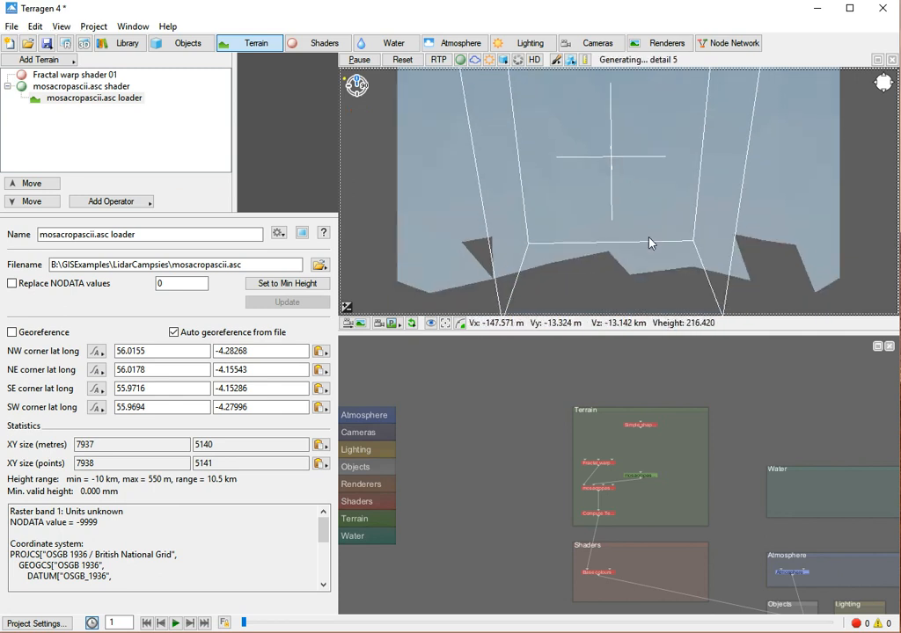
Step: Switch the 3D preview to the top view and examine the relief of the imported terrain close up
left_click(395, 323)
left_click(466, 358)
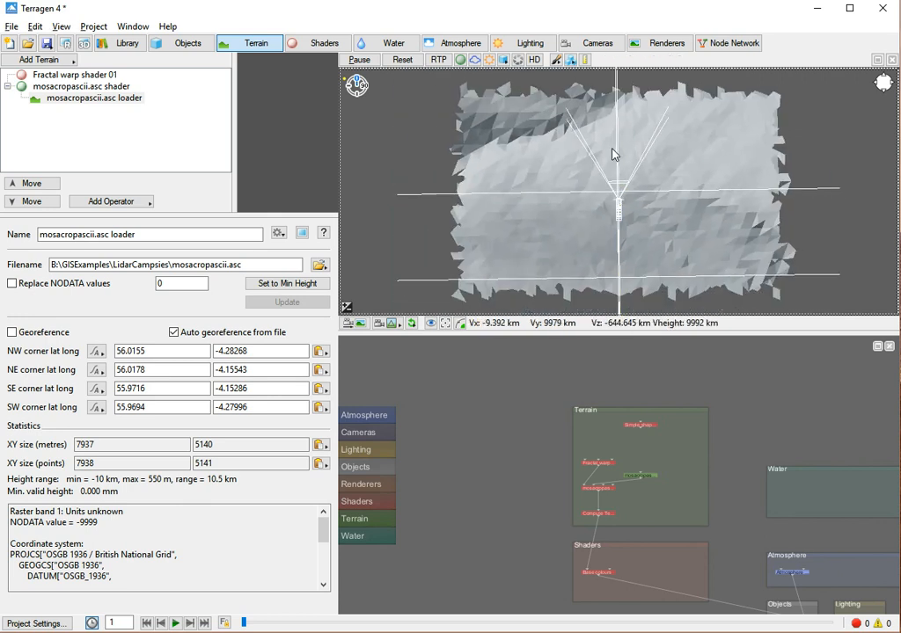
scroll(616, 150, "up", 3)
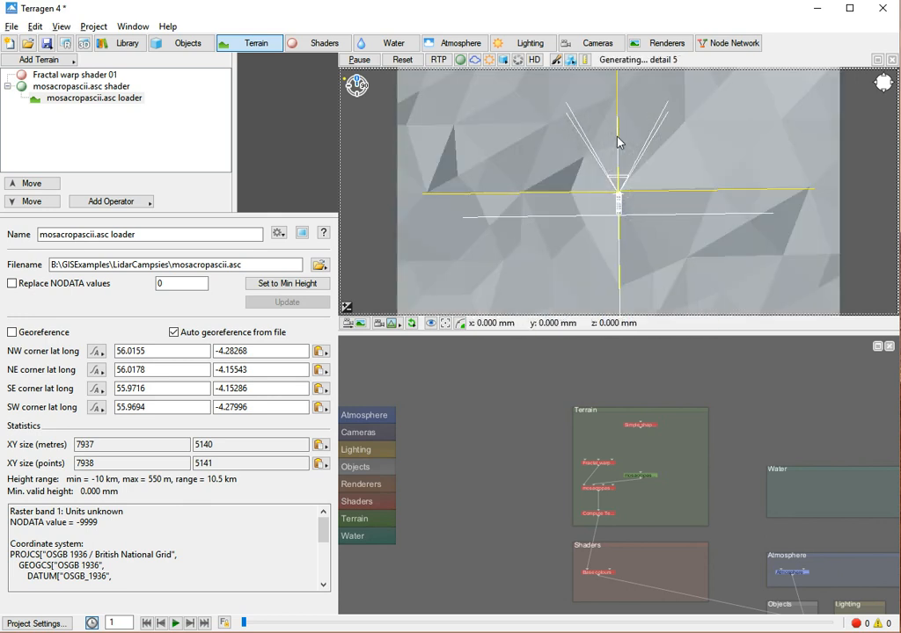
scroll(634, 200, "down", 3)
scroll(634, 201, "up", 3)
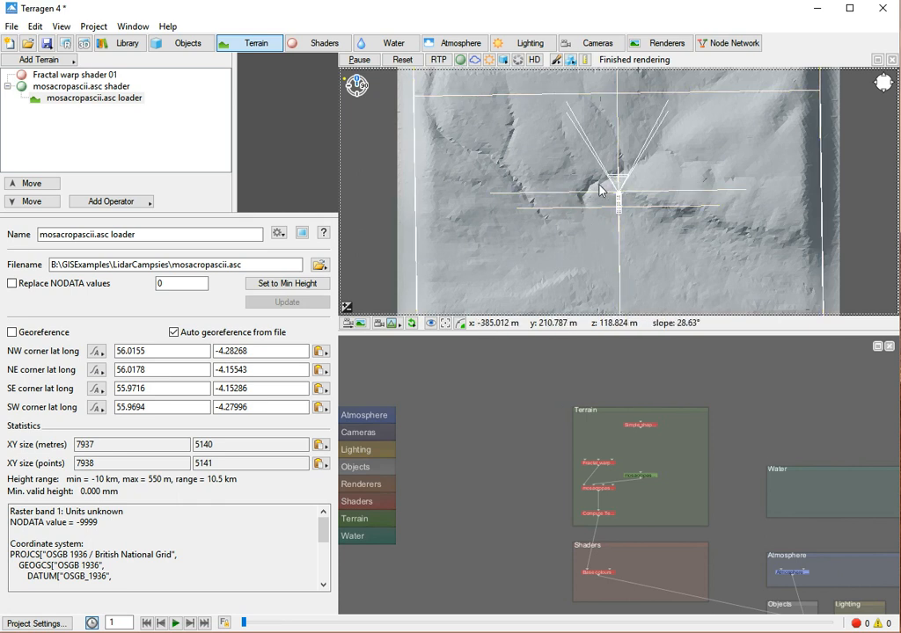
scroll(595, 191, "up", 1)
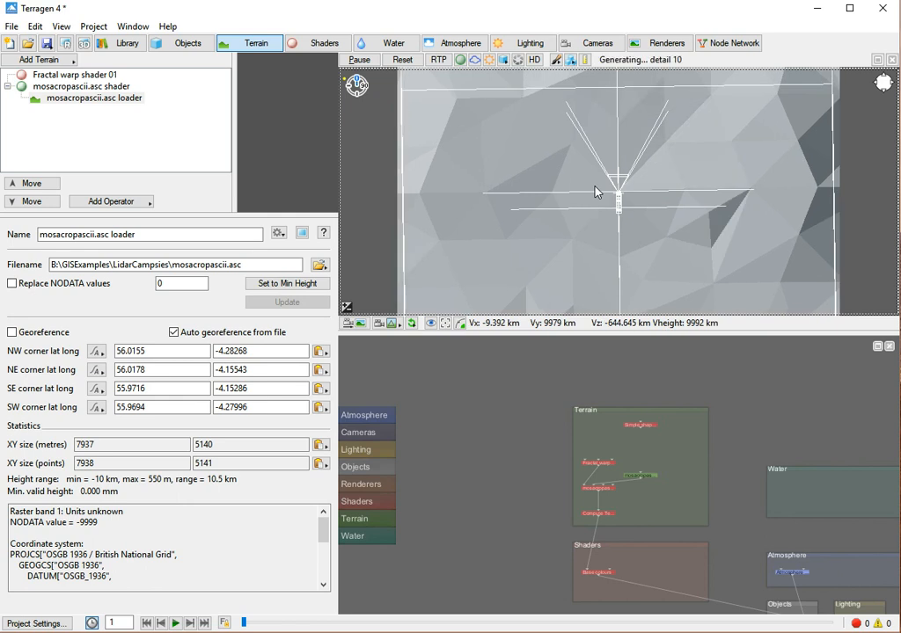
scroll(595, 191, "up", 1)
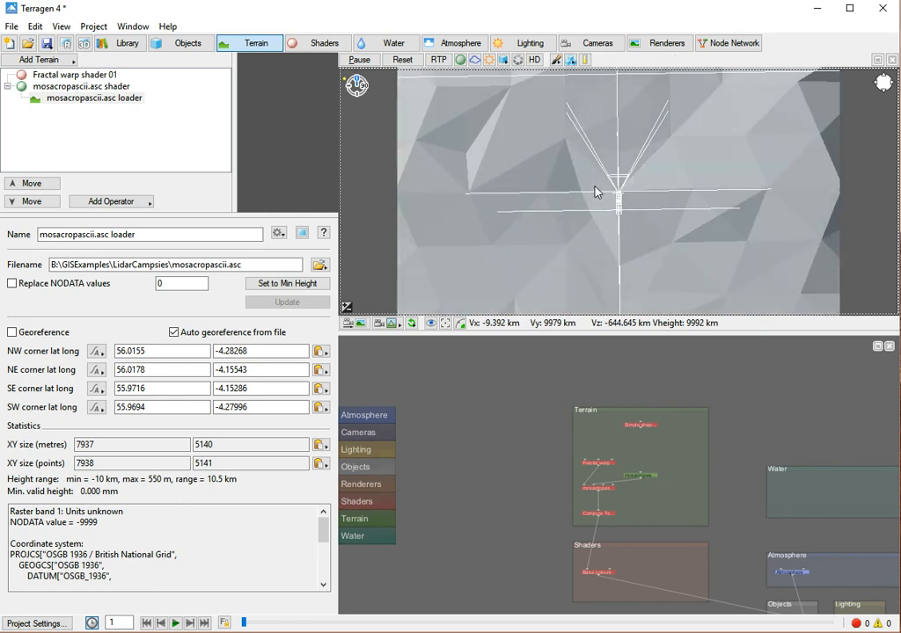
scroll(595, 191, "up", 1)
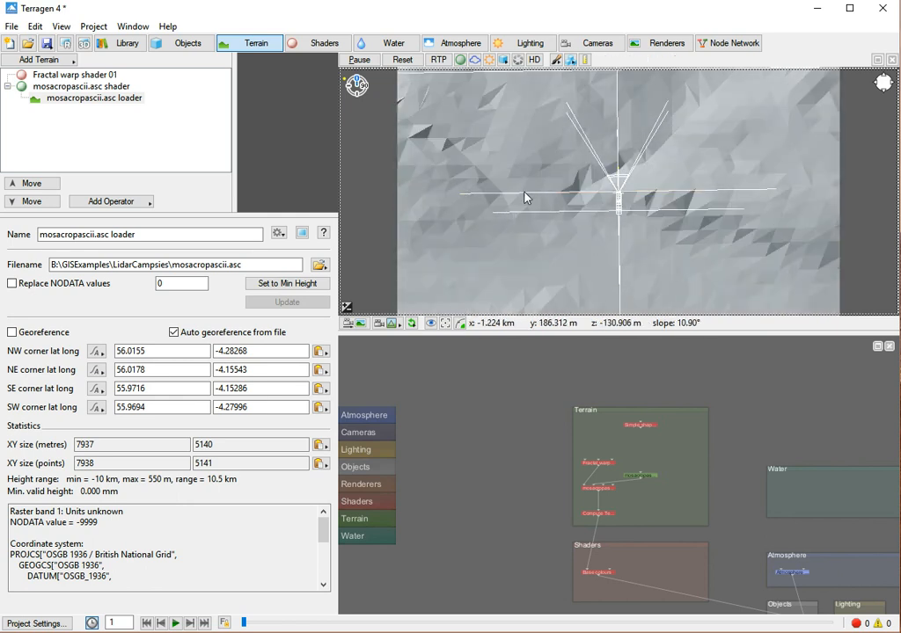
scroll(594, 178, "up", 1)
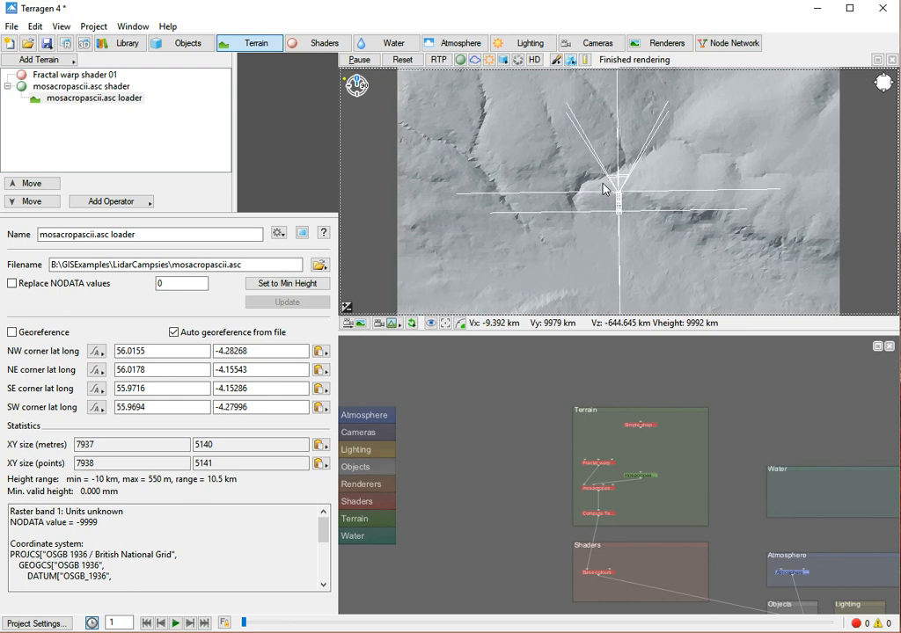
Step: Enable the ray-traced preview and inspect the dark ravine in the terrain at close range
left_click(439, 61)
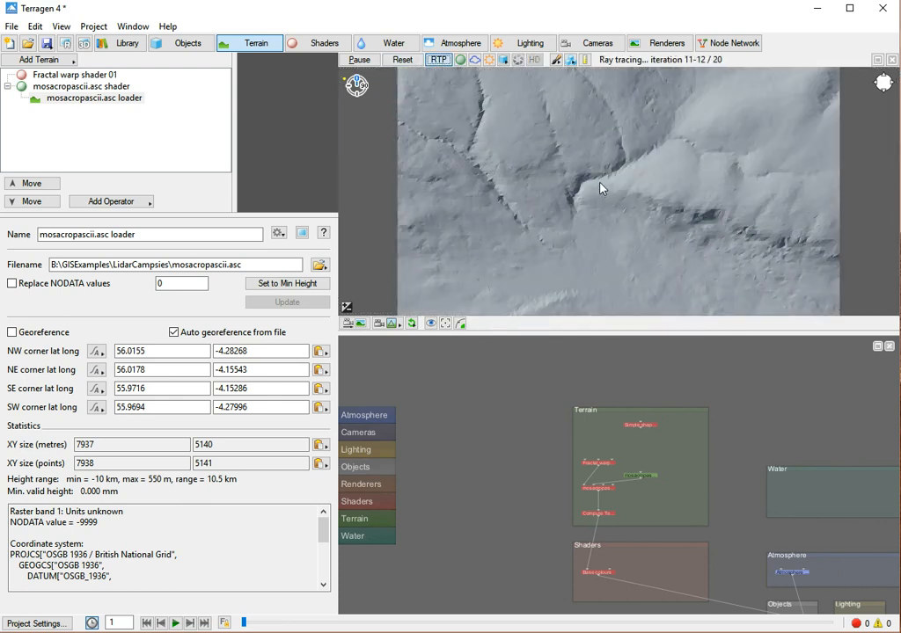
scroll(600, 188, "up", 3)
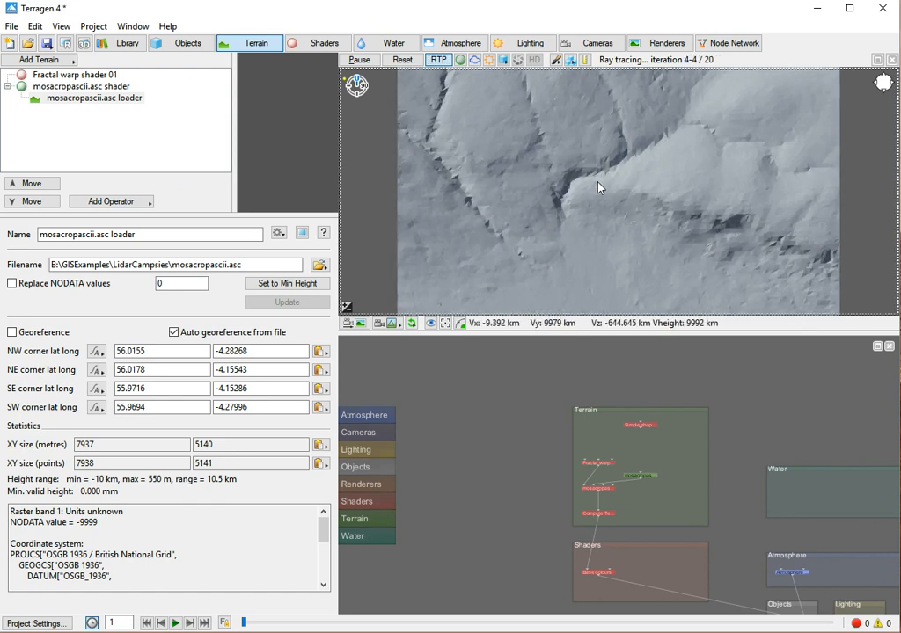
scroll(607, 264, "up", 5)
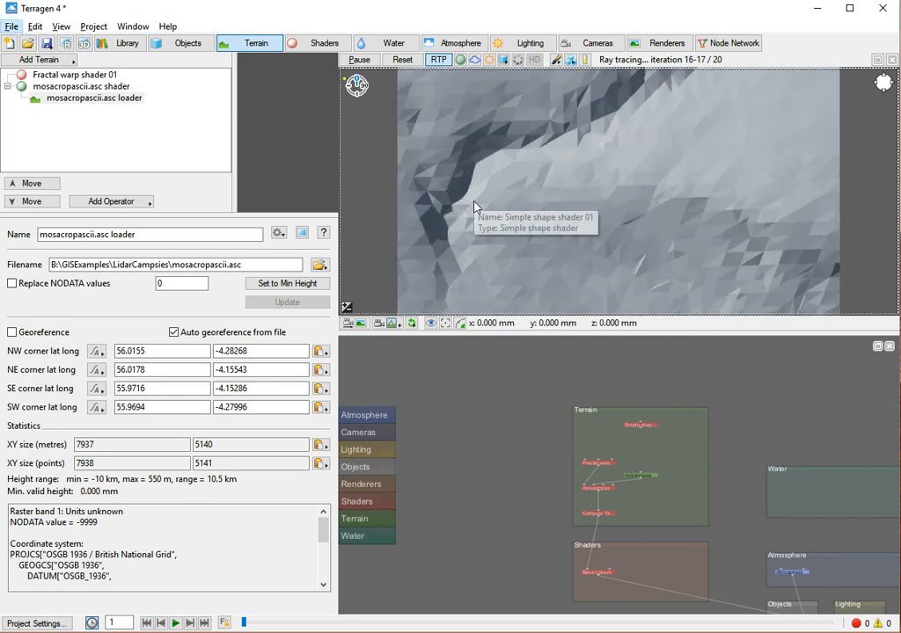
scroll(513, 201, "up", 1)
middle_click_drag(513, 201, 628, 185)
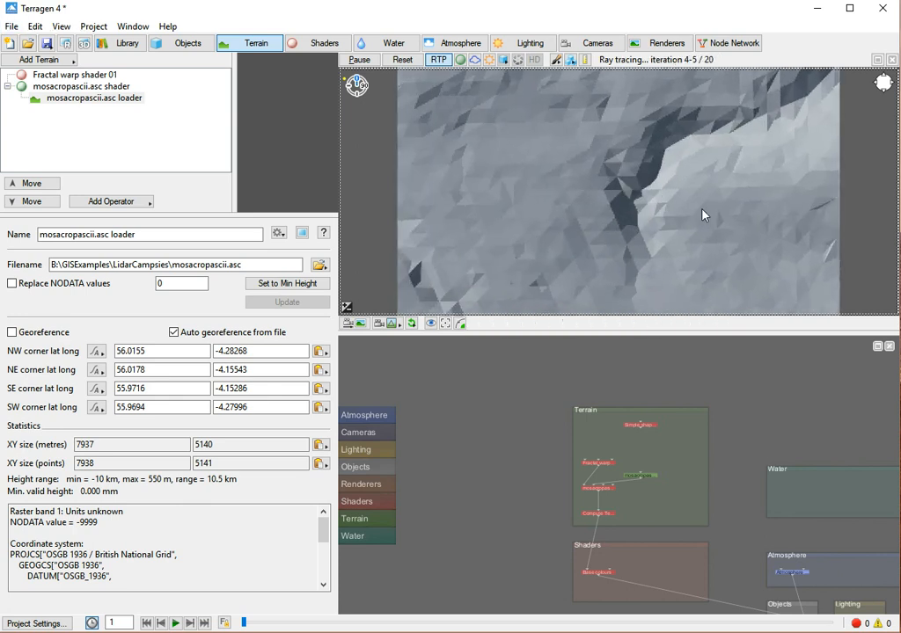
mouse_move(685, 169)
middle_mouse_down()
mouse_move(666, 193)
mouse_move(637, 203)
middle_mouse_up()
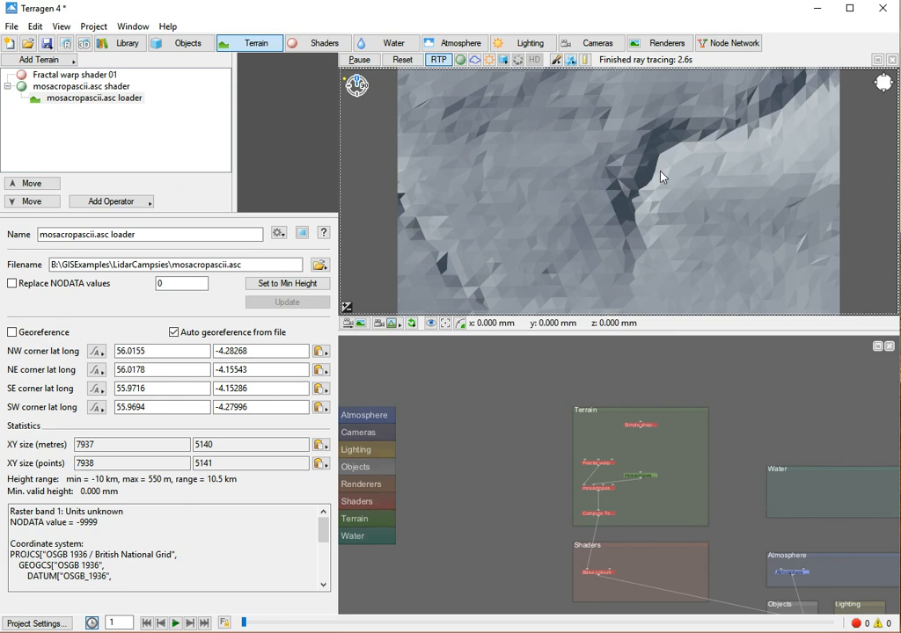
Step: Try to copy the coordinates of a terrain point beside the ravine into the Render Camera's position
right_click(576, 161)
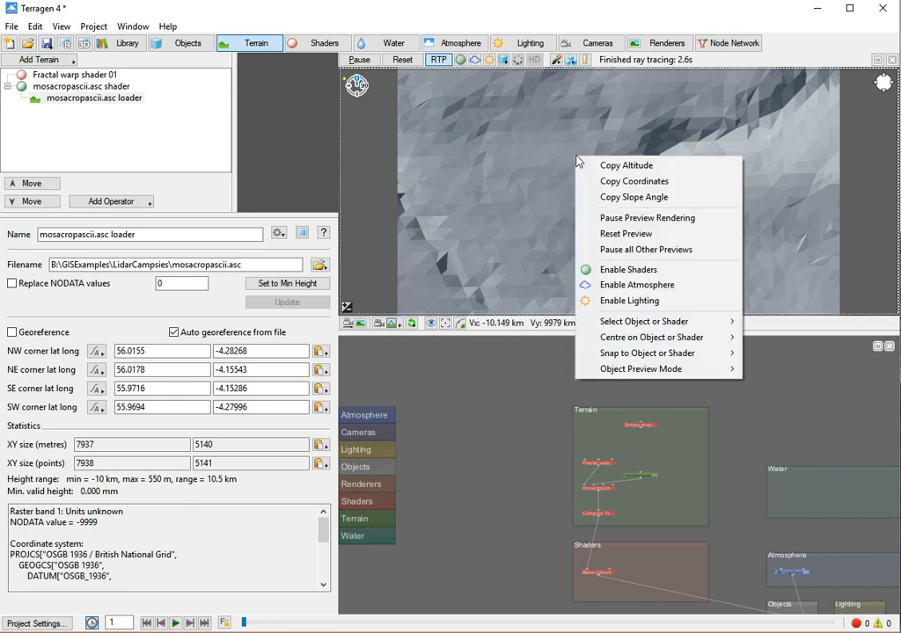
left_click(613, 181)
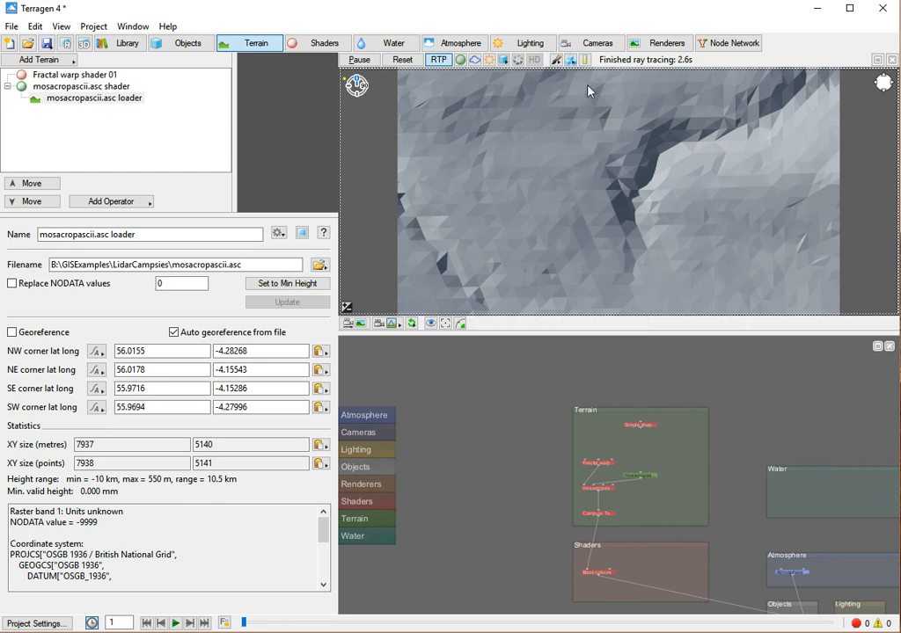
left_click(591, 43)
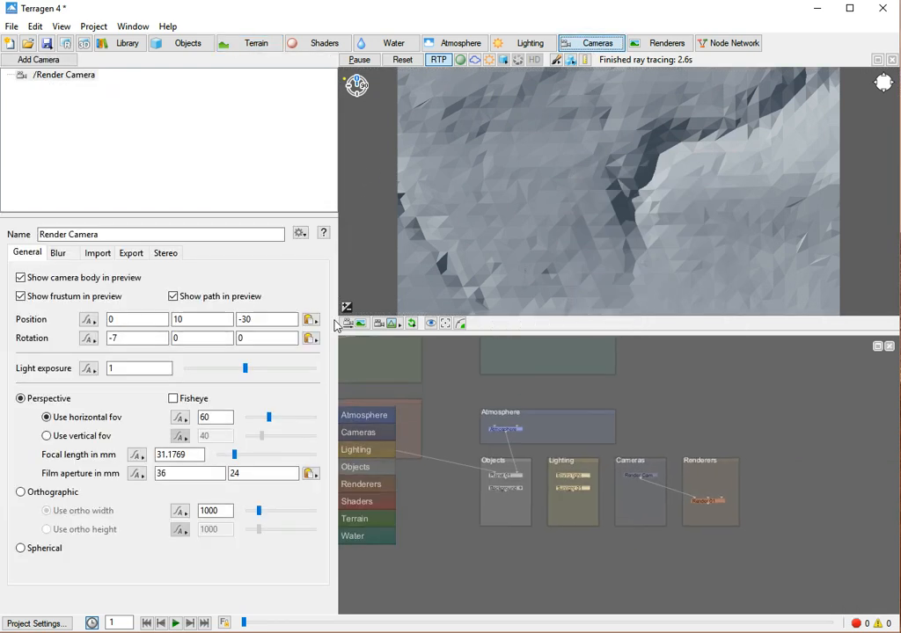
left_click(310, 321)
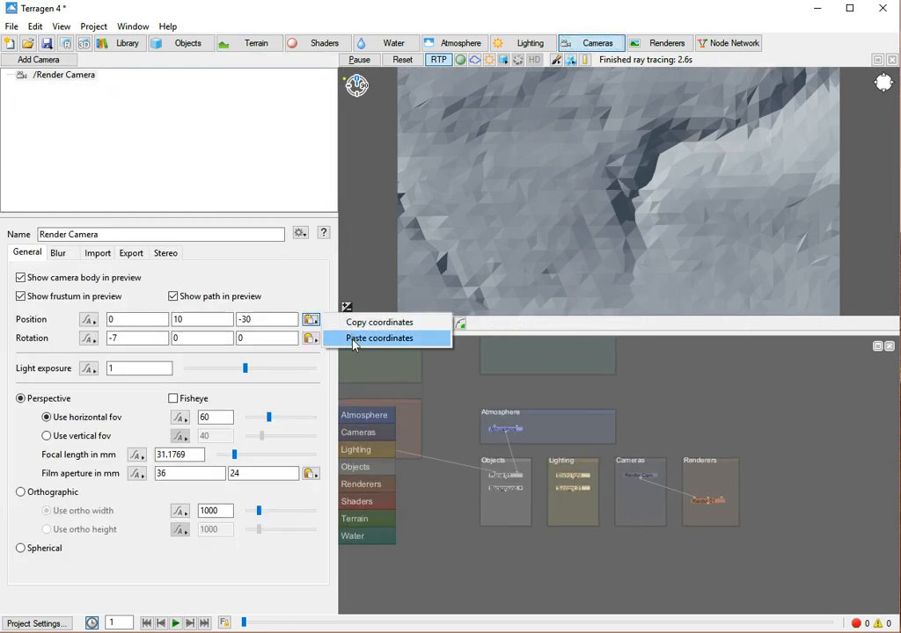
left_click(378, 339)
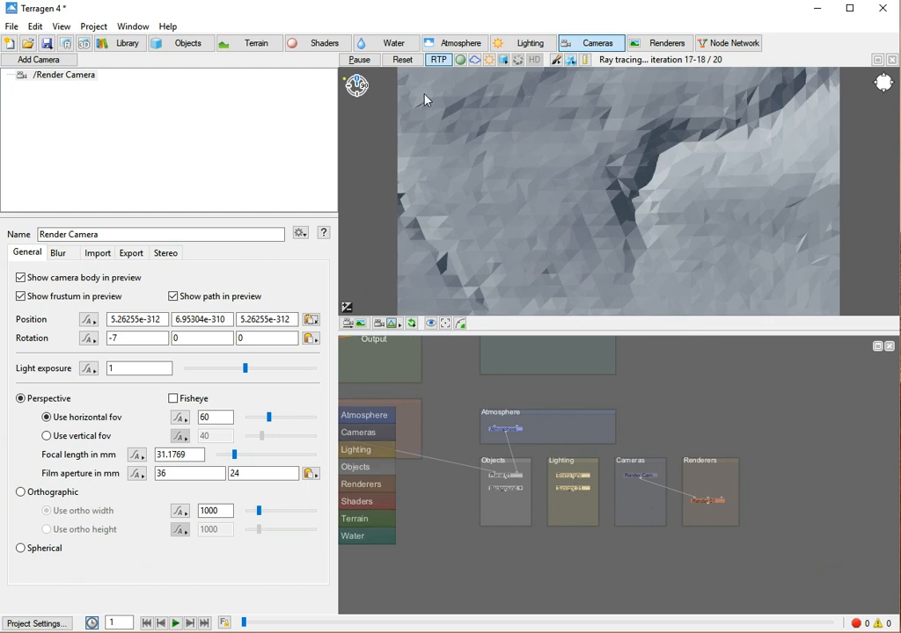
Step: Turn off the ray-traced preview and copy a terrain point beside the ravine, about (-829, 219, 131), into the Render Camera's position
left_click(438, 58)
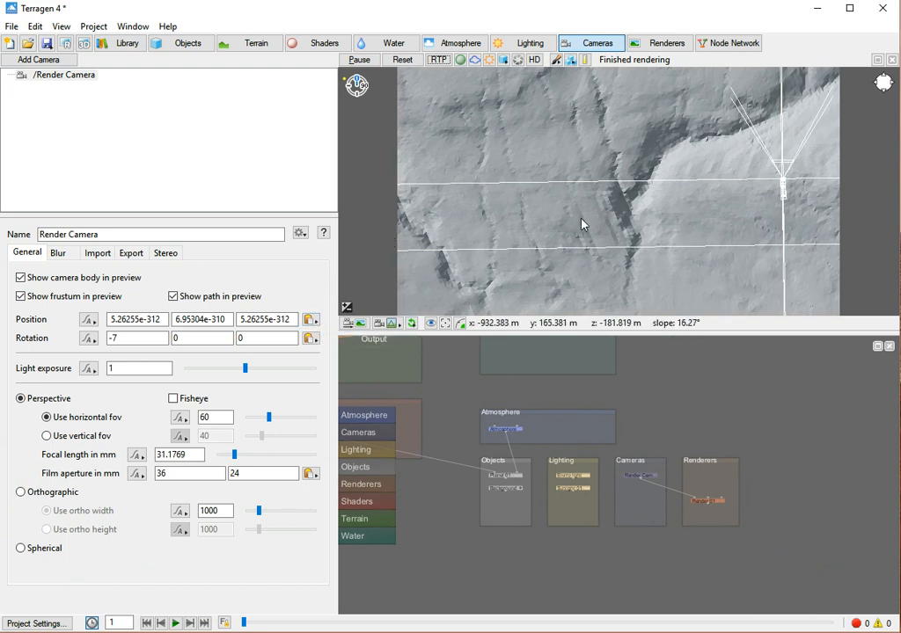
left_click(310, 319)
left_click(355, 343)
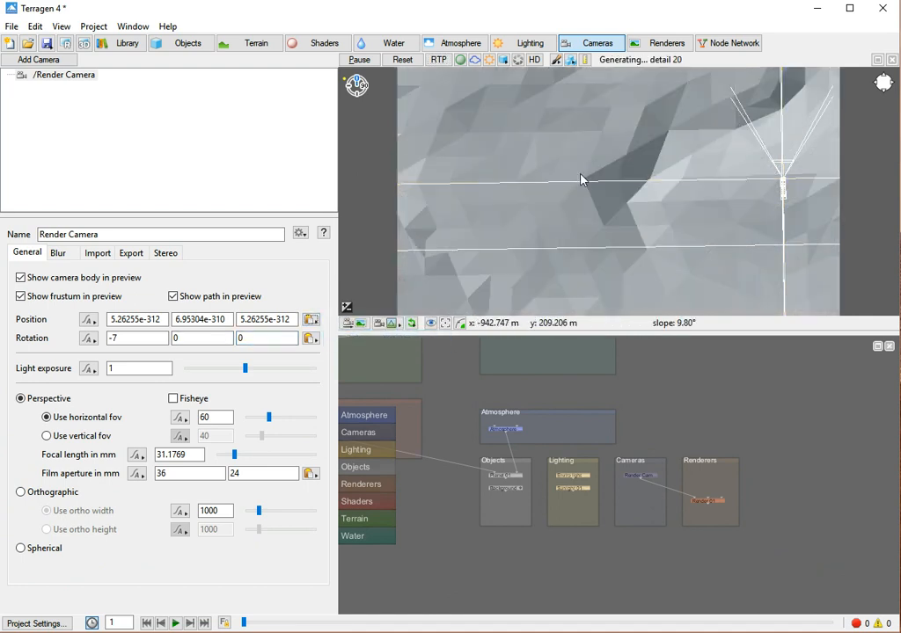
right_click(603, 154)
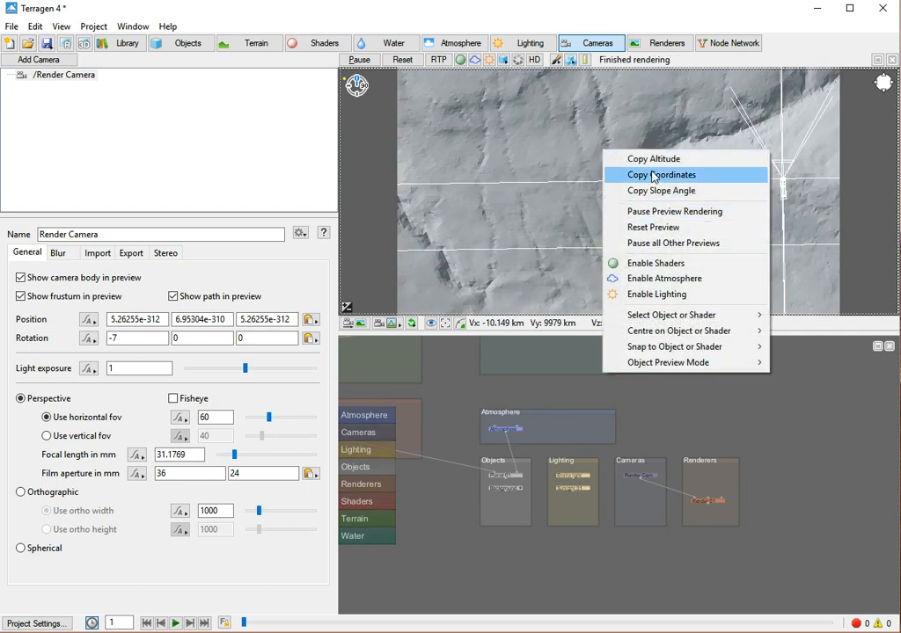
left_click(604, 175)
left_click(310, 321)
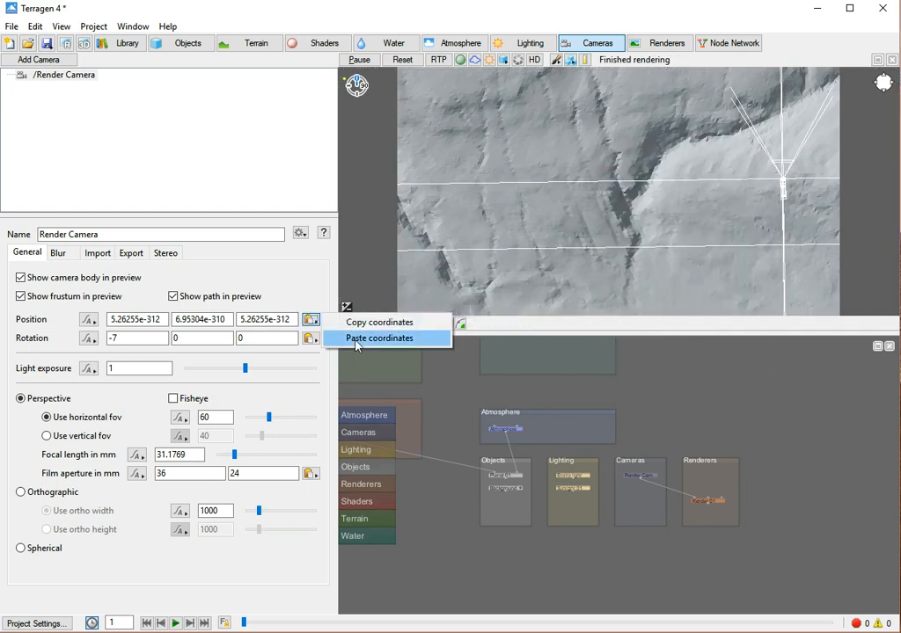
left_click(354, 338)
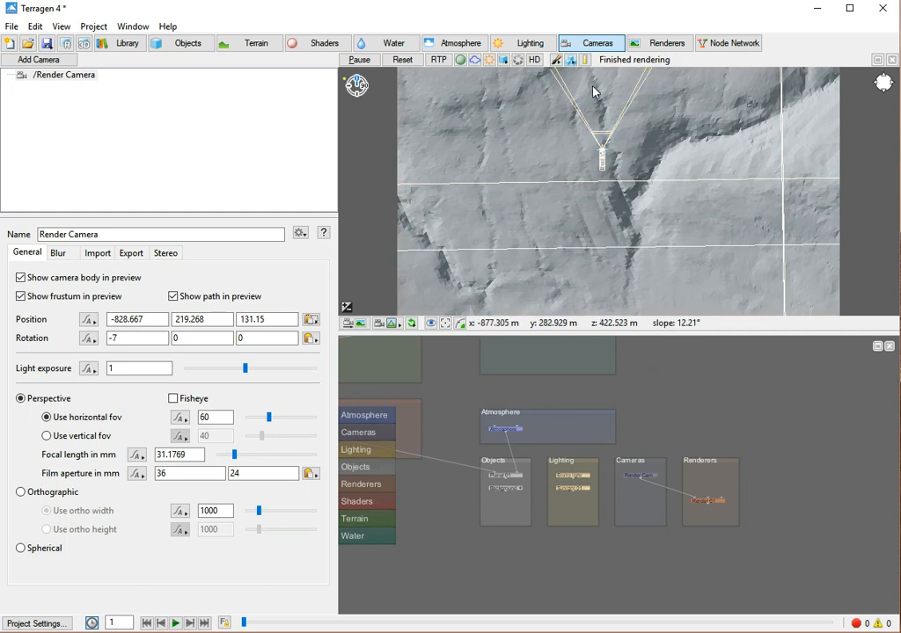
Step: Rotate the Render Camera to a heading of about 108° facing the ravine and set its pitch to 0
left_click(602, 161)
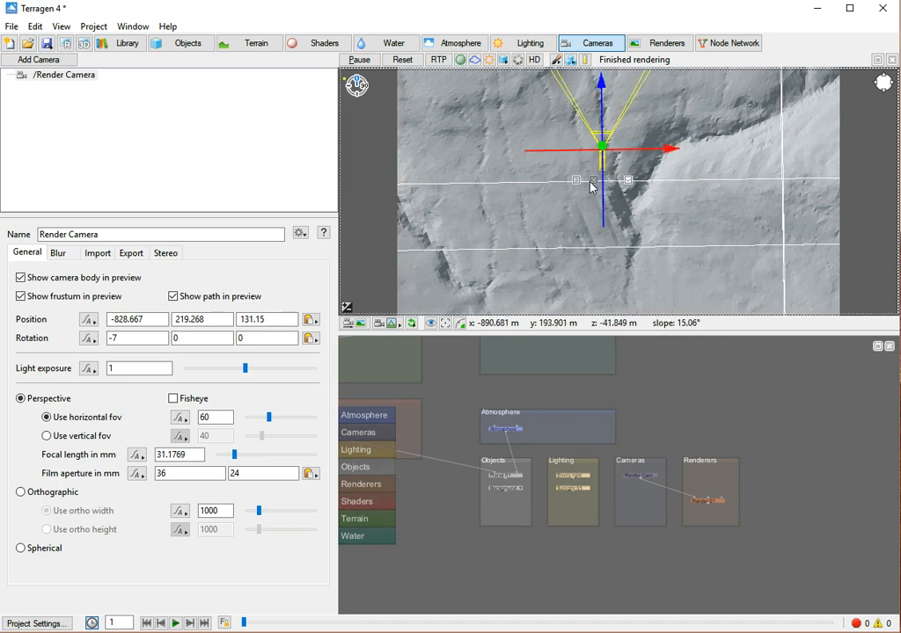
left_click(595, 180)
left_click_drag(619, 105, 686, 215)
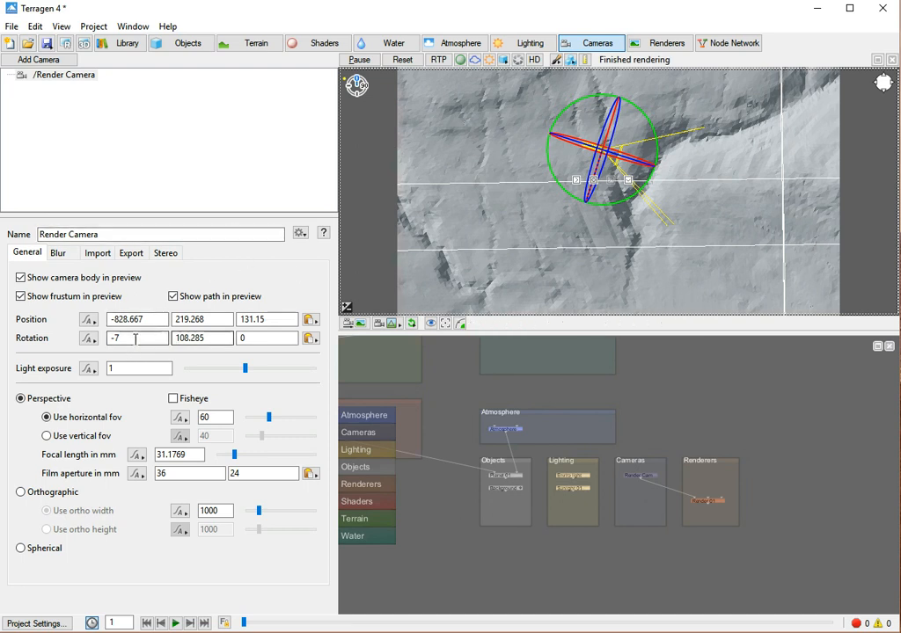
left_click_drag(144, 338, 80, 338)
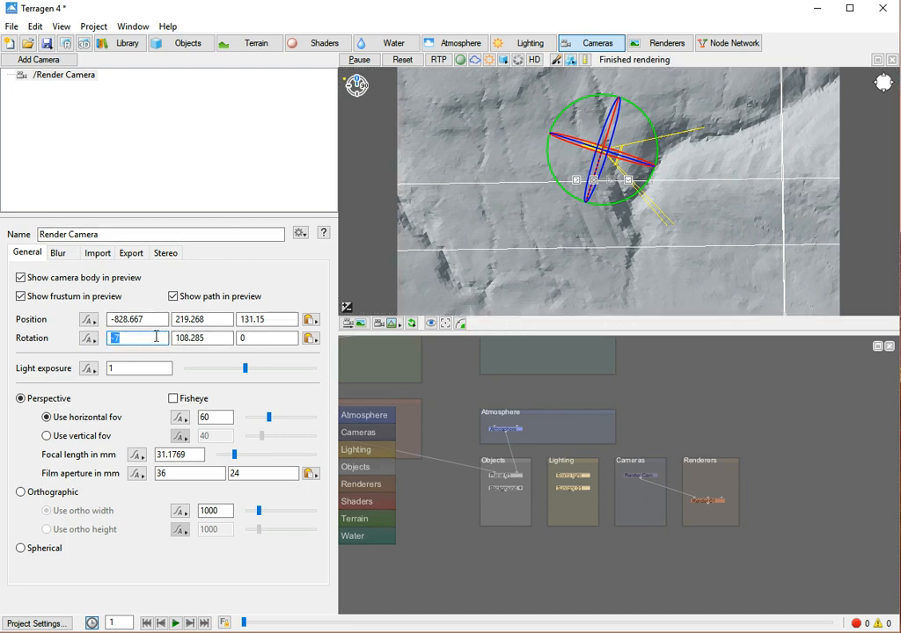
type("0")
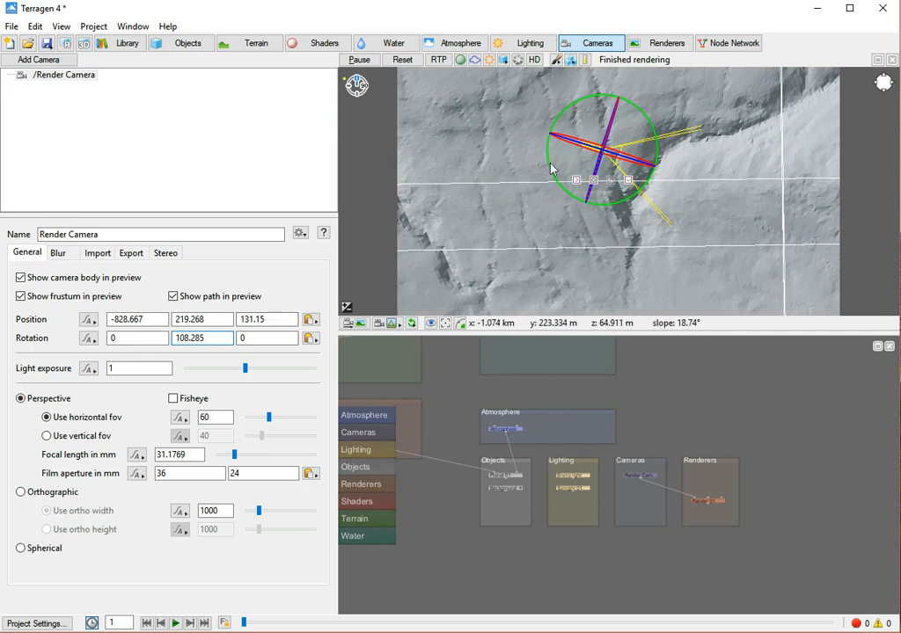
Step: Switch the 3D preview to the Render Camera and examine the ravine and the hill behind it from near ground level
left_click(397, 325)
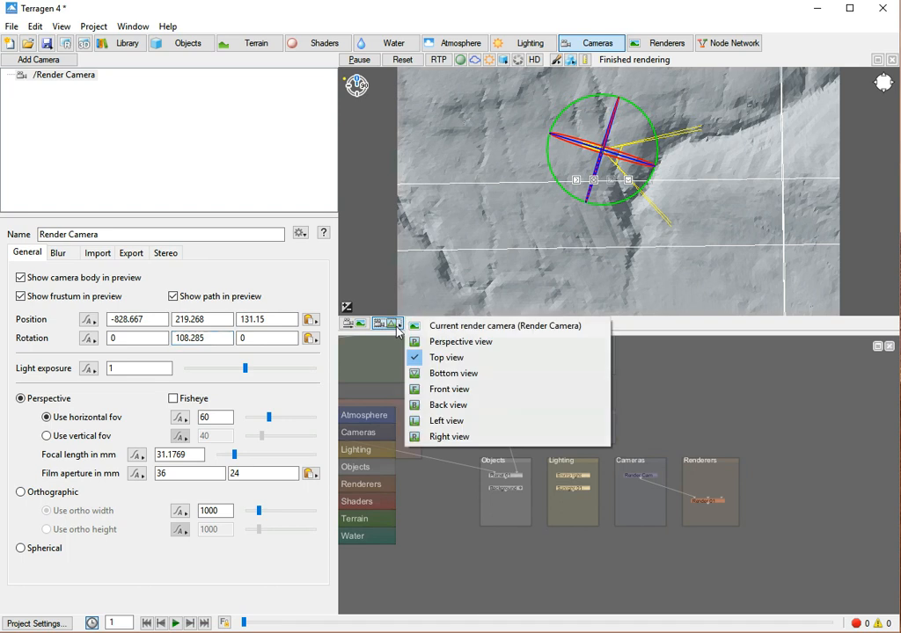
left_click(444, 327)
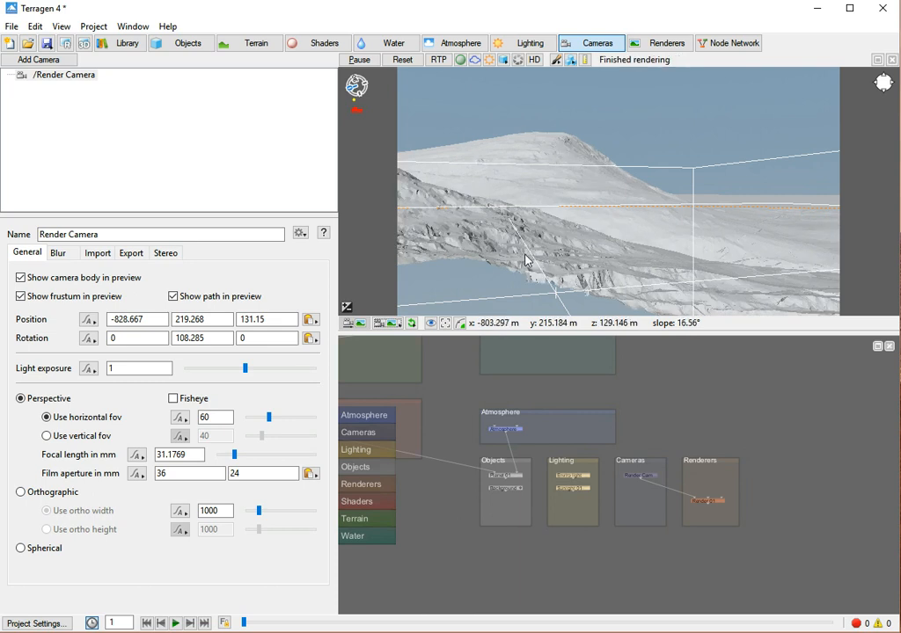
left_click(554, 254)
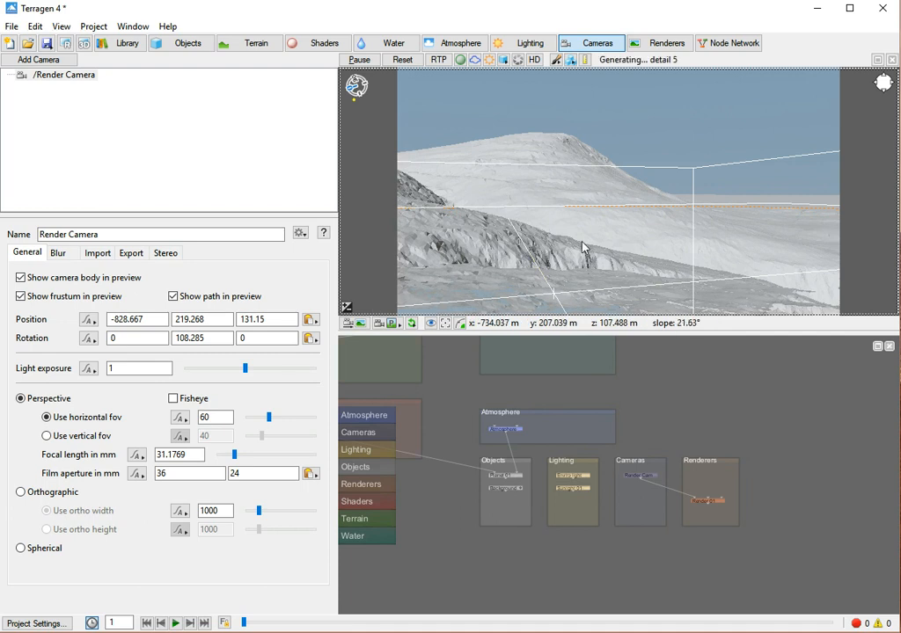
middle_click_drag(492, 290, 579, 225)
scroll(581, 225, "down", 3)
scroll(488, 202, "down", 3)
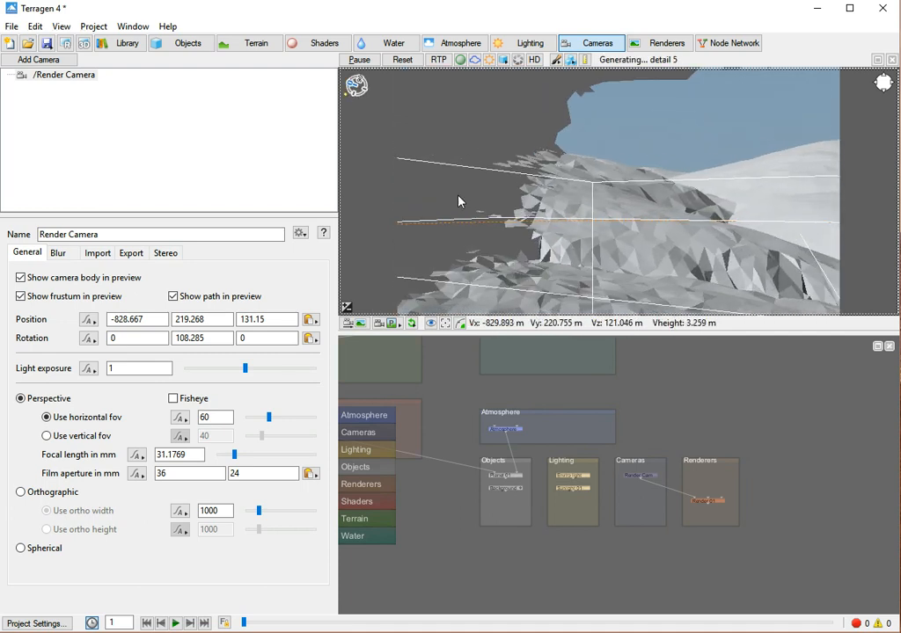
middle_click_drag(485, 206, 598, 224)
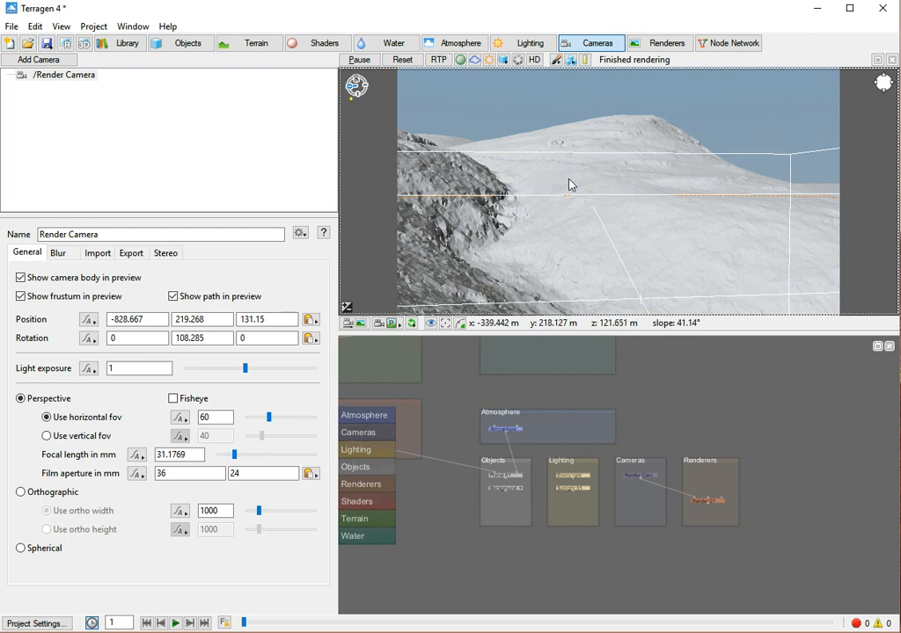
middle_click_drag(603, 203, 621, 349)
middle_click_drag(551, 206, 635, 219)
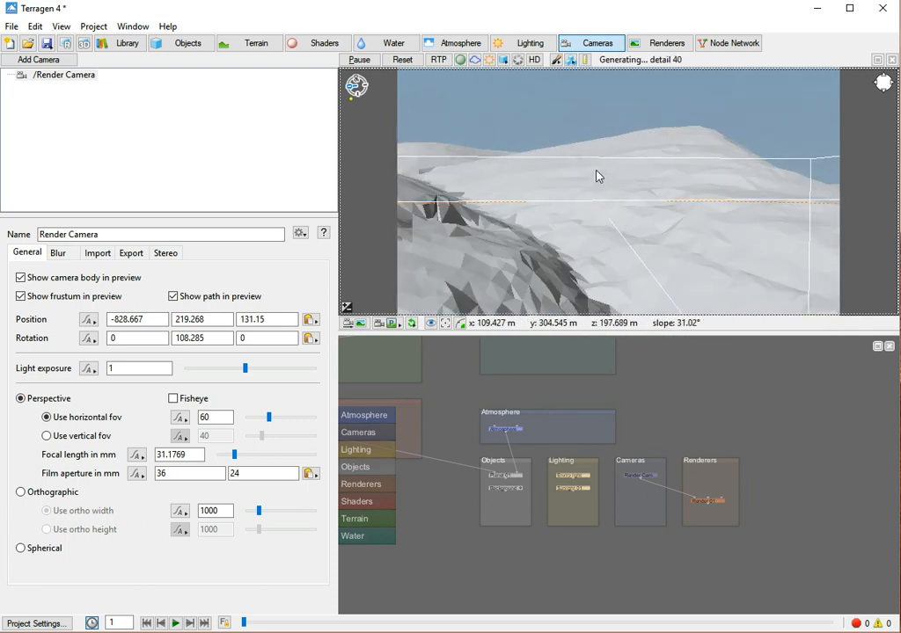
middle_click_drag(550, 175, 726, 219)
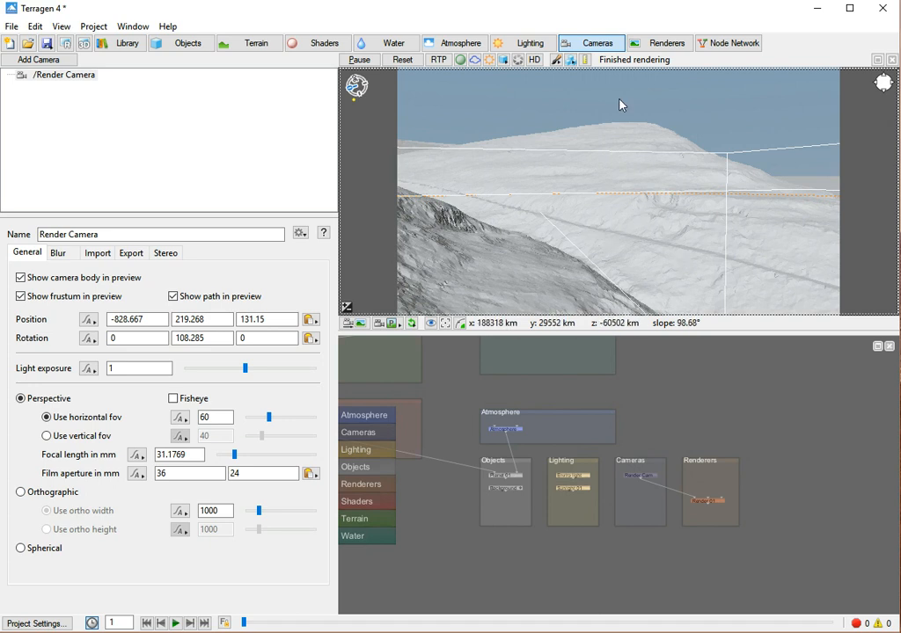
Step: Add a new surface layer to the terrain shaders after the base colours
left_click(664, 46)
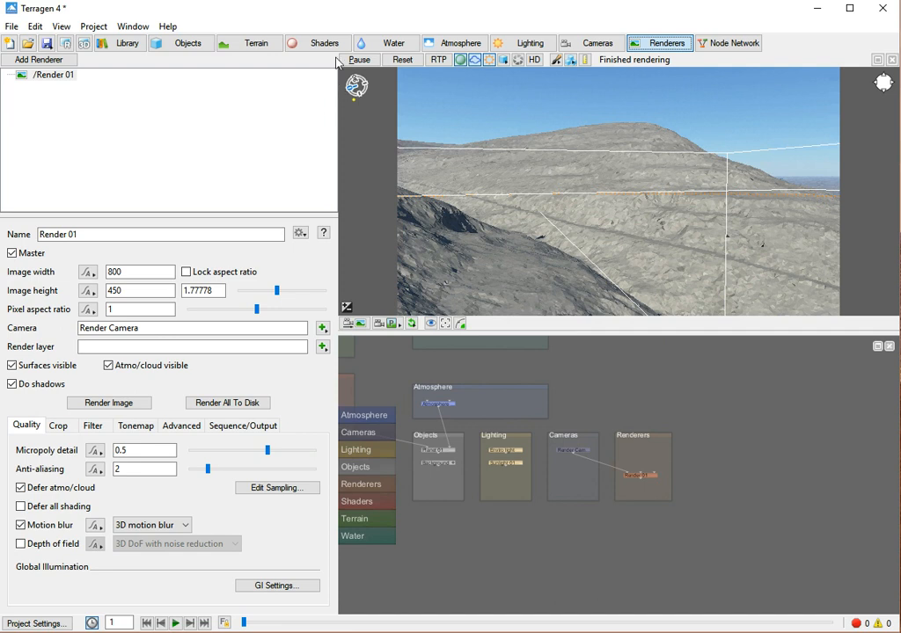
left_click(310, 42)
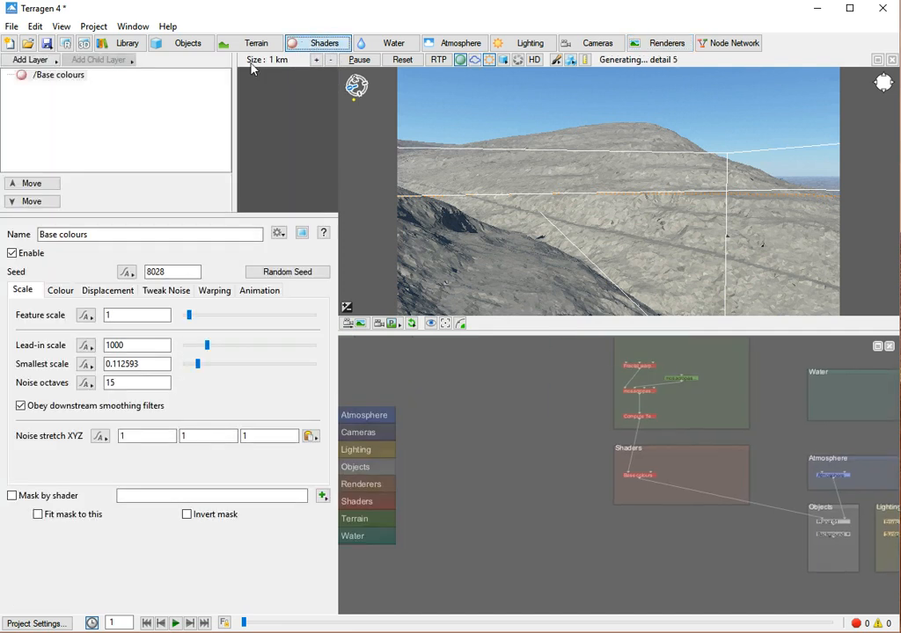
left_click(58, 76)
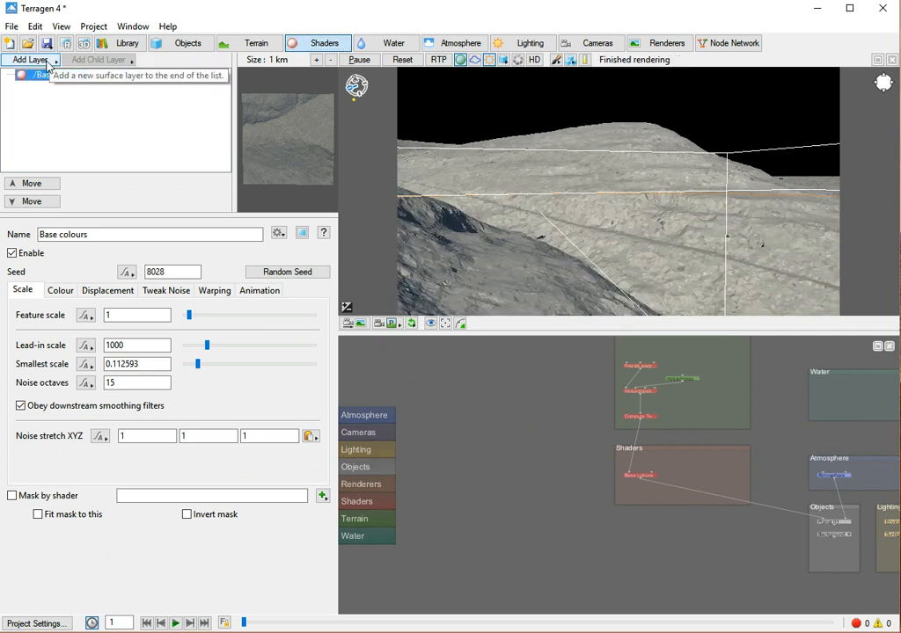
left_click(47, 63)
left_click(137, 67)
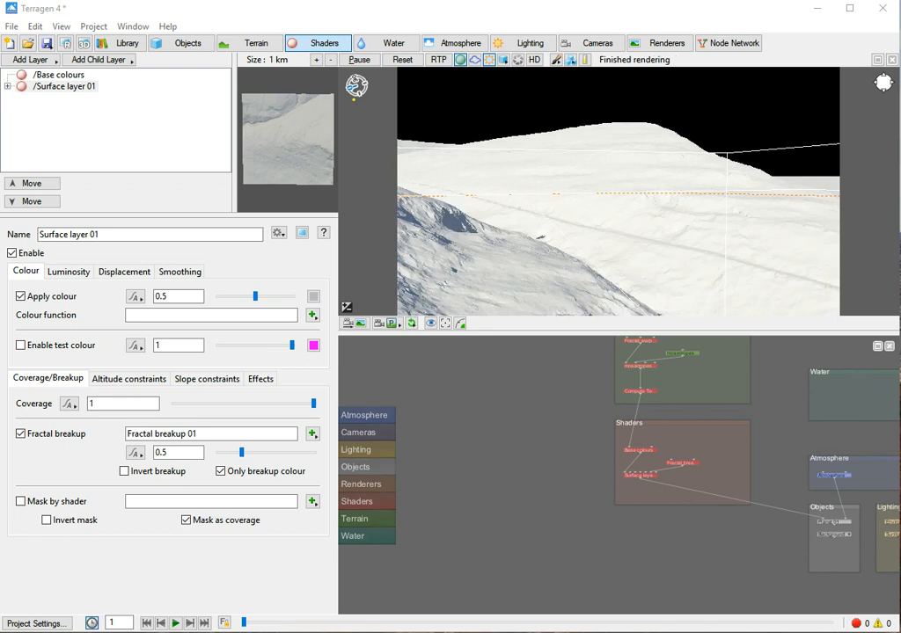
Step: Set the surface layer's colour to a dark green with a brightness of about 0.06
left_click_drag(106, 145, 406, 280)
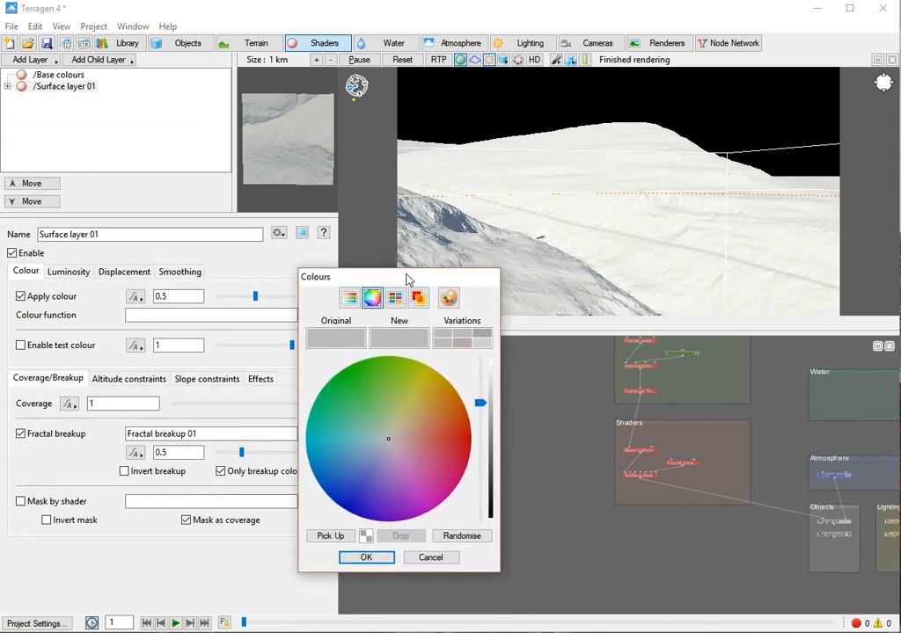
left_click(387, 415)
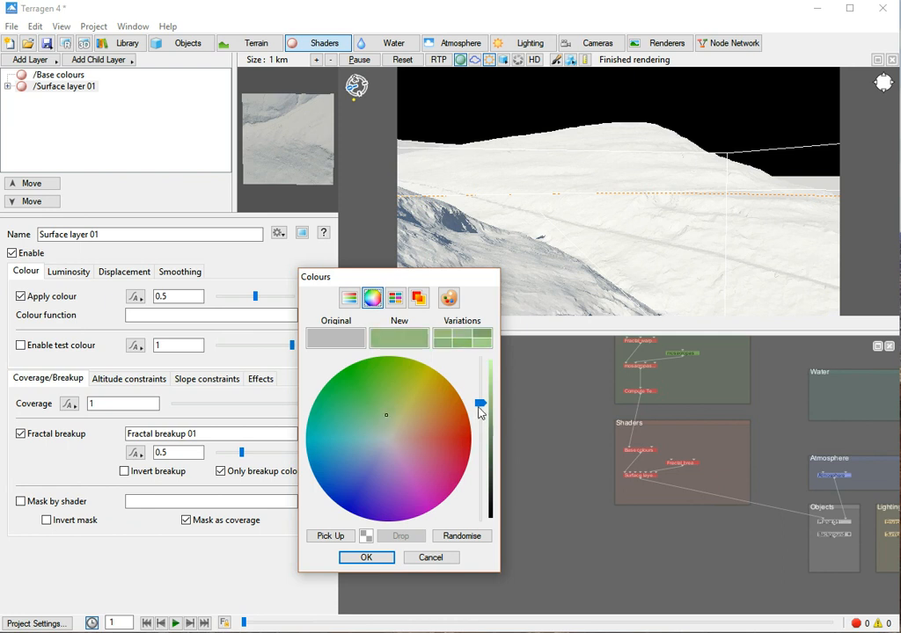
left_click_drag(480, 403, 491, 478)
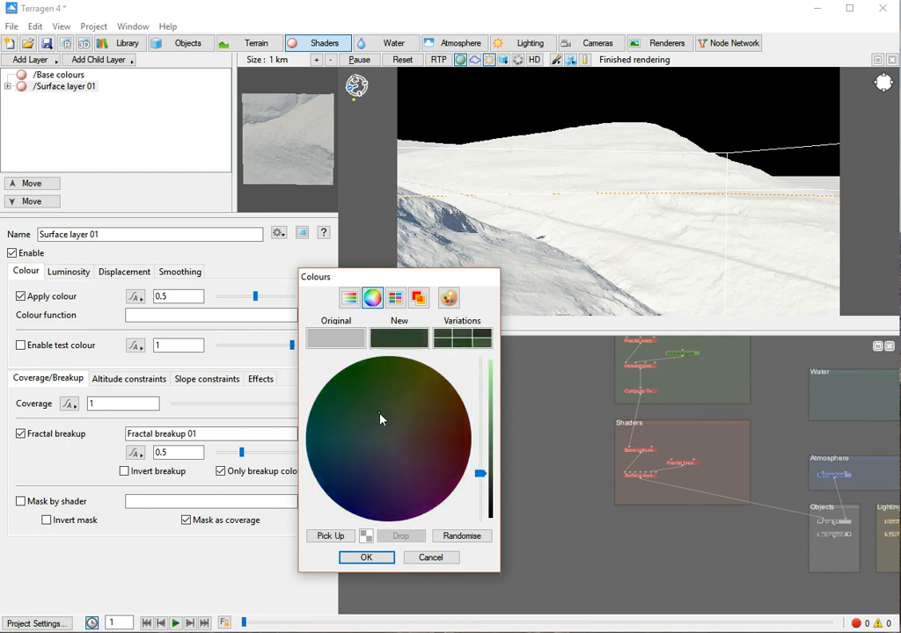
left_click(376, 561)
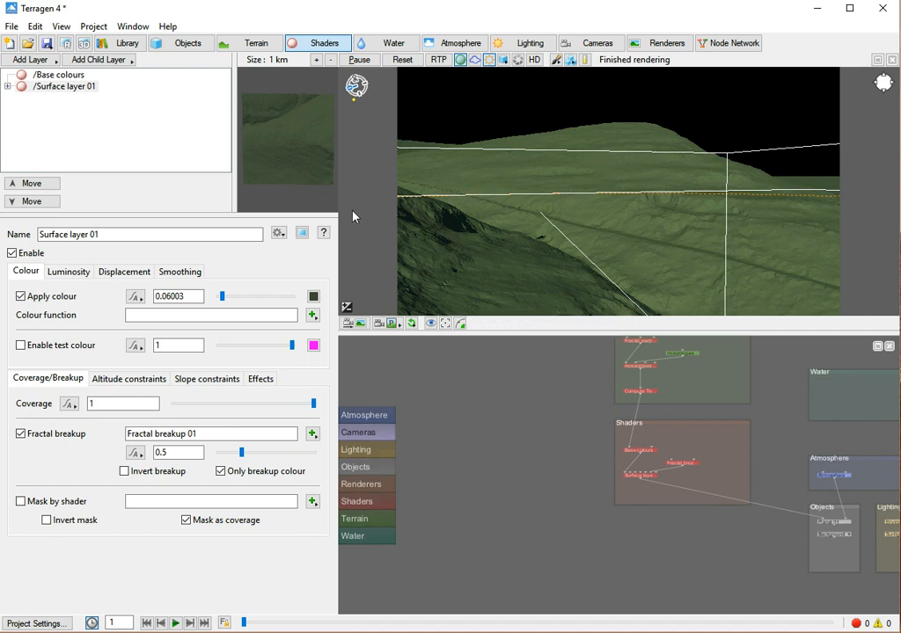
Step: Rename Surface layer 01 as grass
left_click(60, 88)
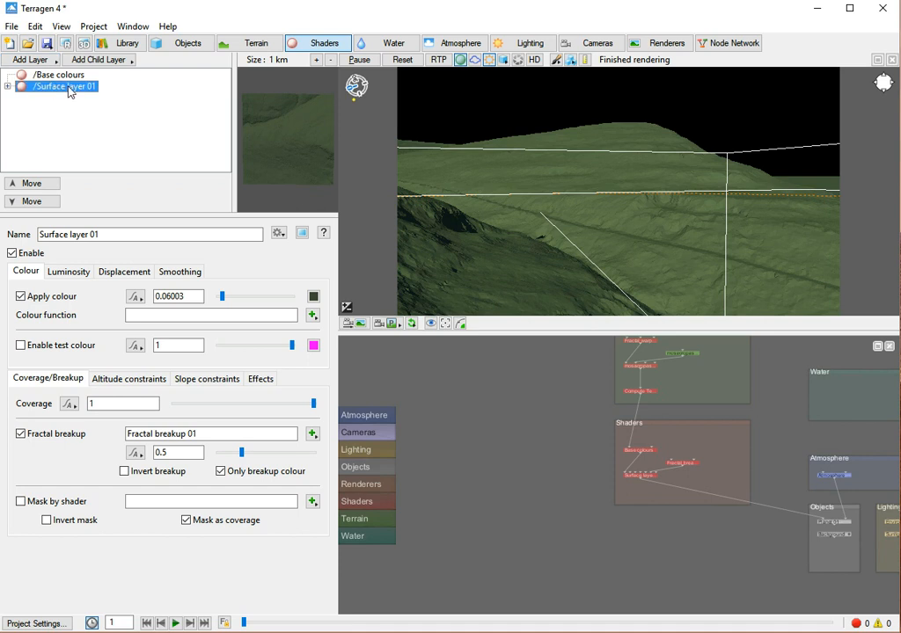
double_click(51, 91)
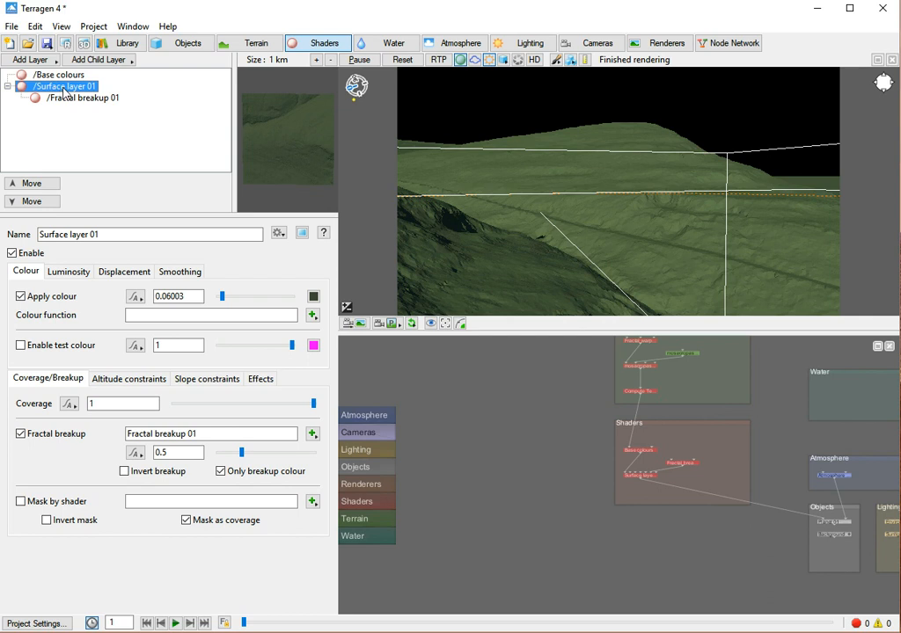
double_click(63, 91)
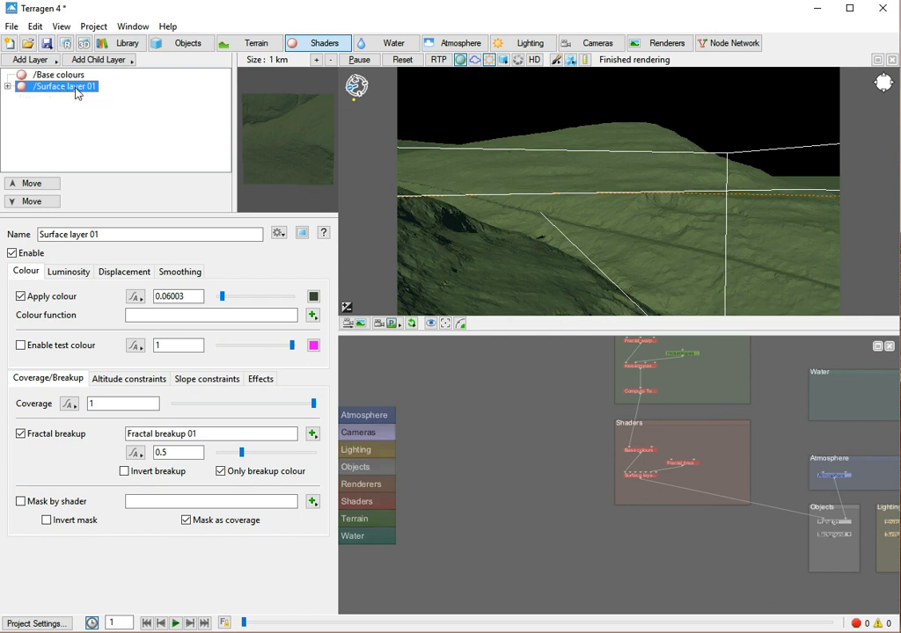
left_click_drag(125, 234, 12, 234)
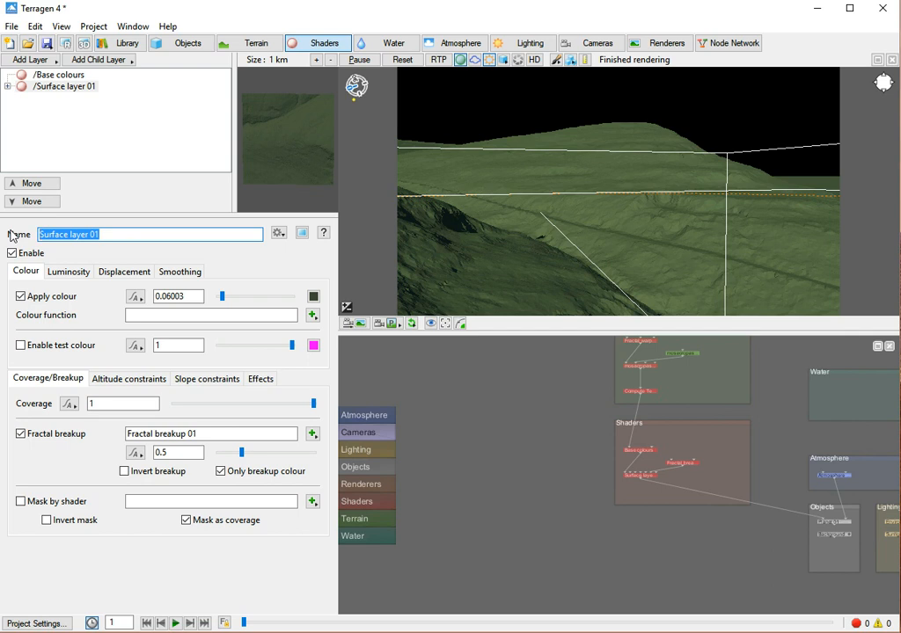
type("grass")
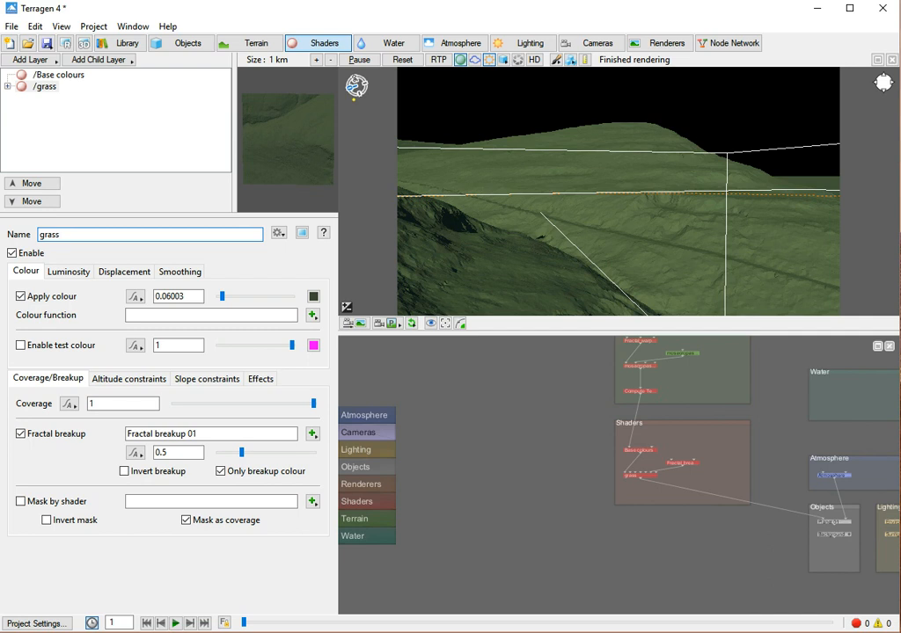
left_click(9, 44)
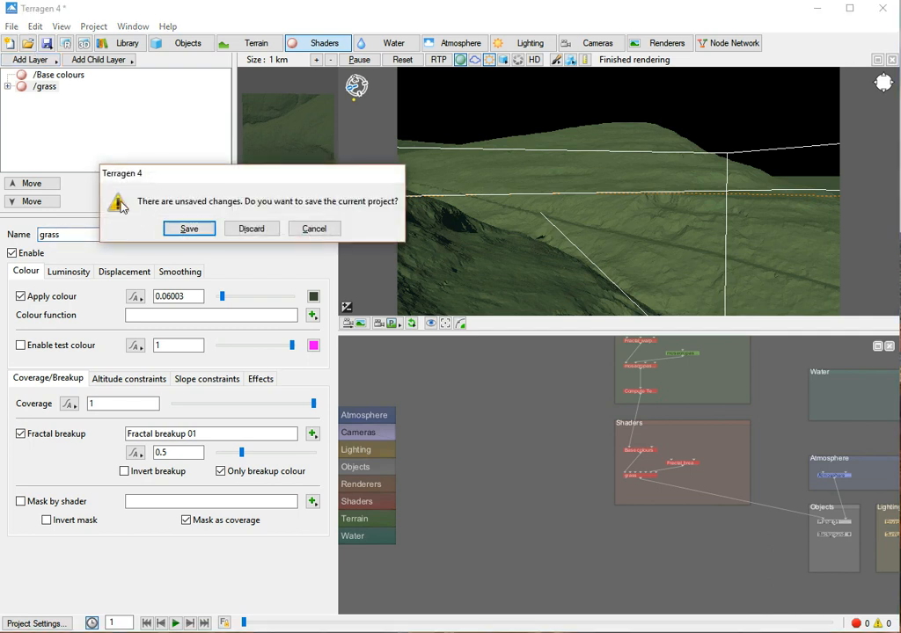
left_click(189, 229)
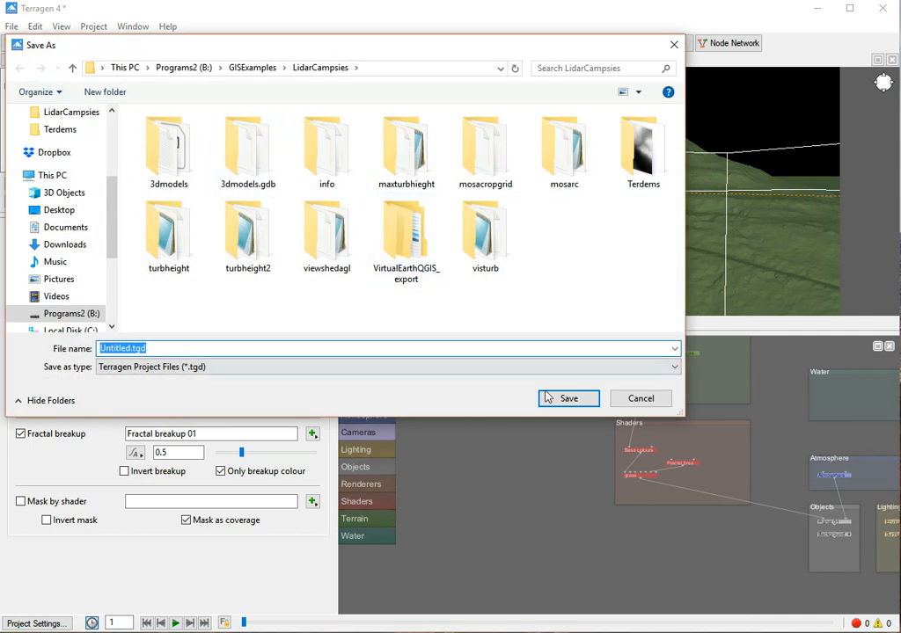
left_click(640, 399)
Step: Add a second surface layer after the grass layer and name it heather
left_click(53, 60)
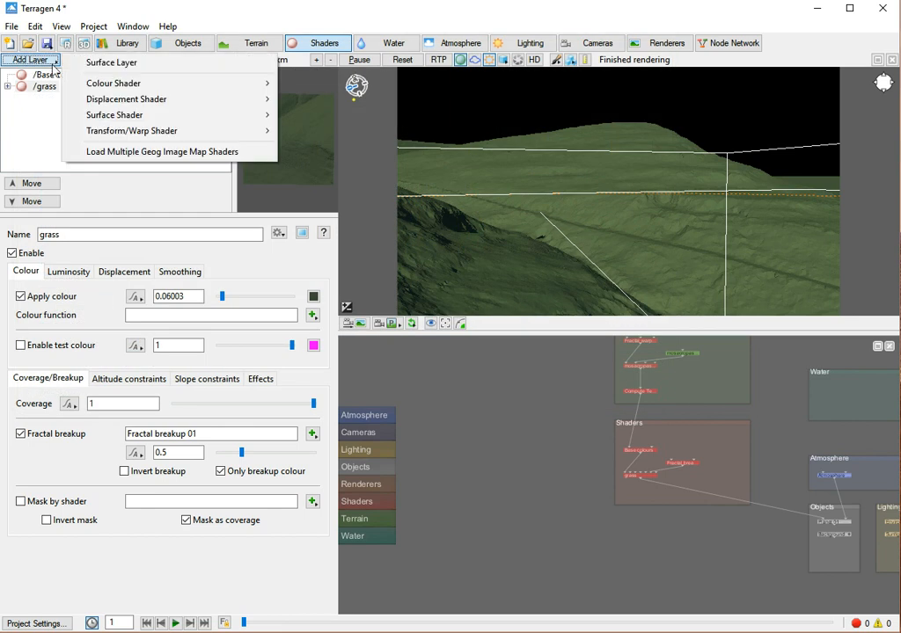
left_click(93, 59)
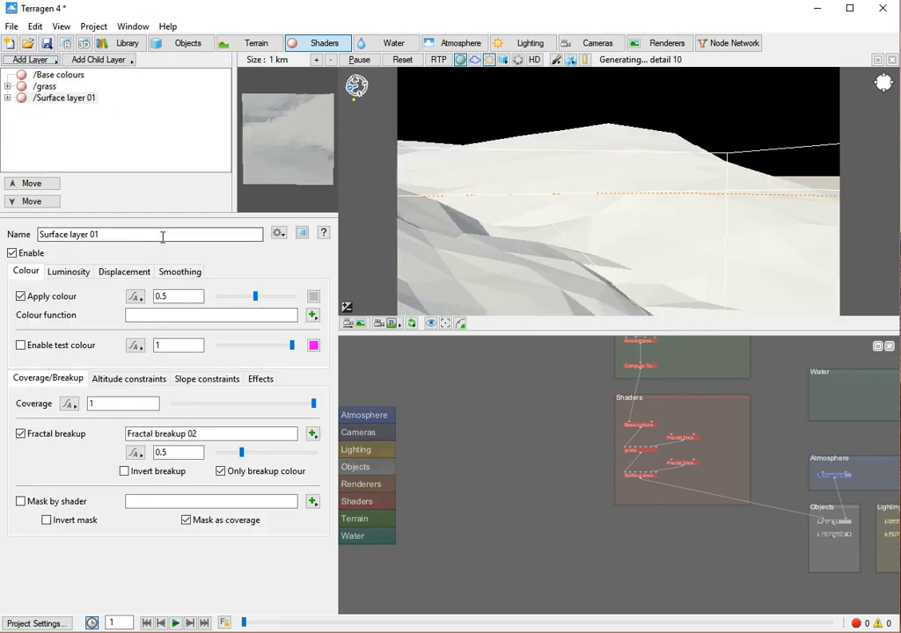
left_click_drag(163, 235, 40, 234)
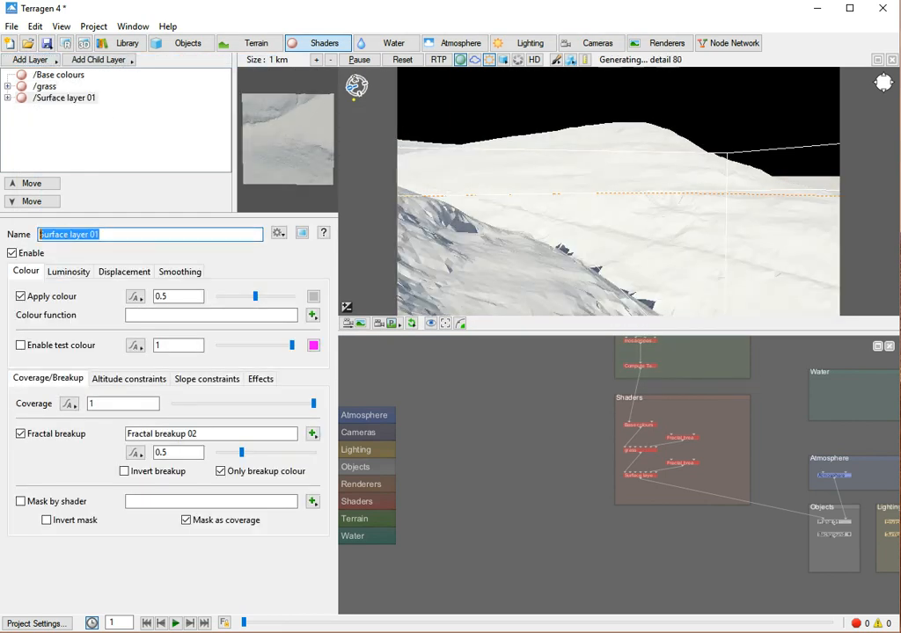
type("heather")
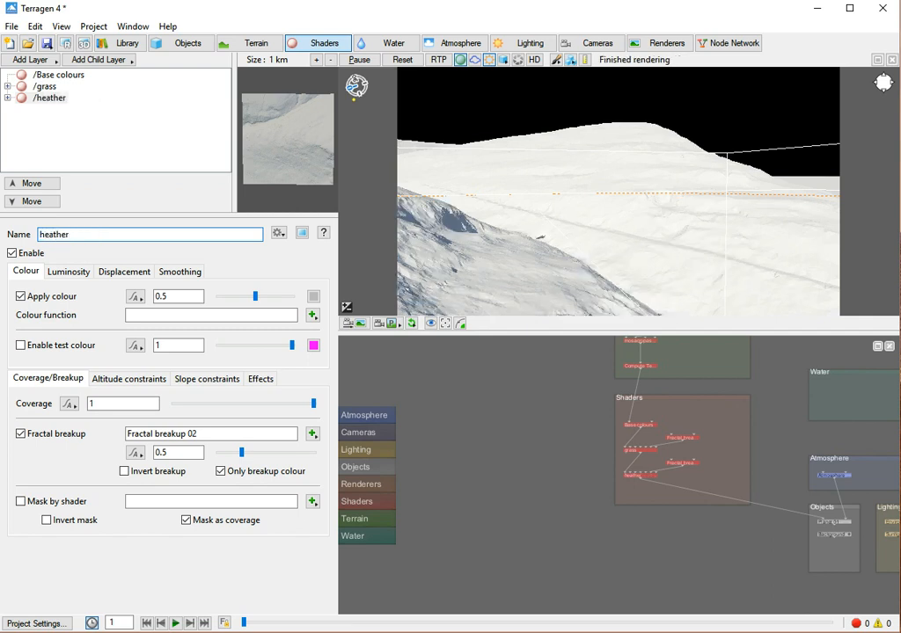
Step: Set the heather layer's colour to a dark brown with a brightness of about 0.08
left_click(313, 296)
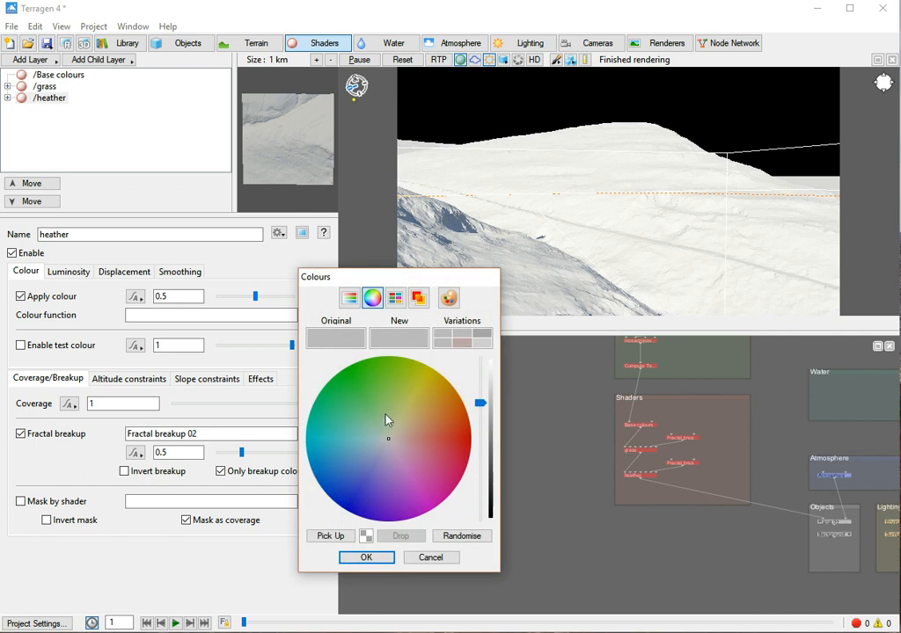
mouse_move(403, 433)
left_mouse_down()
mouse_move(395, 422)
mouse_move(403, 416)
left_mouse_up()
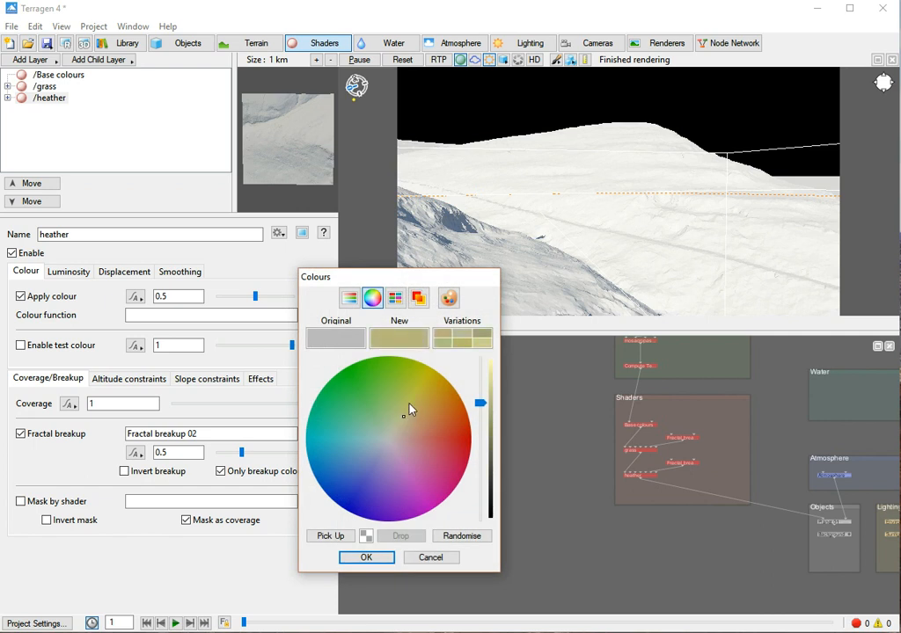
left_click(408, 421)
left_click(415, 423)
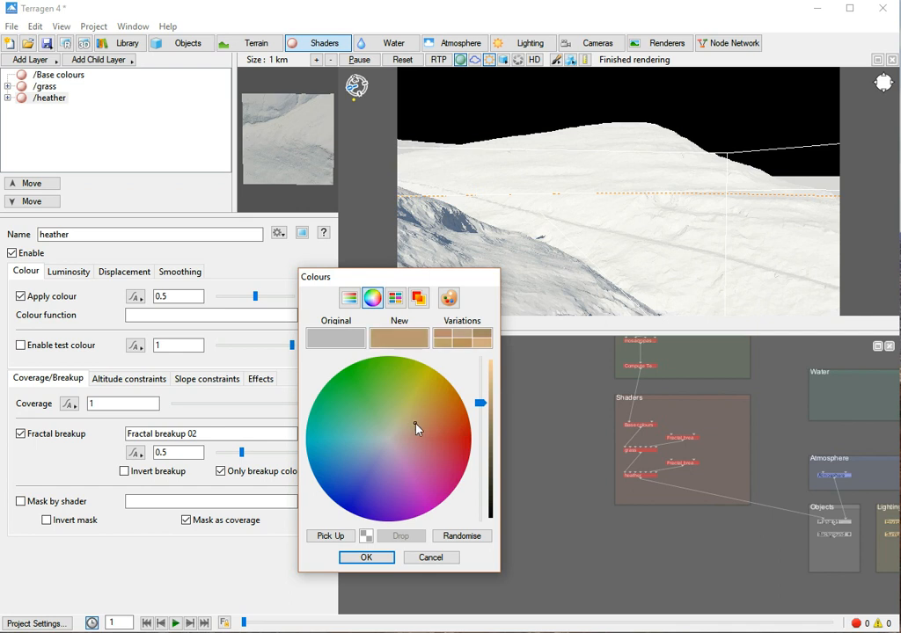
left_click_drag(480, 404, 479, 397)
left_click_drag(488, 473, 479, 453)
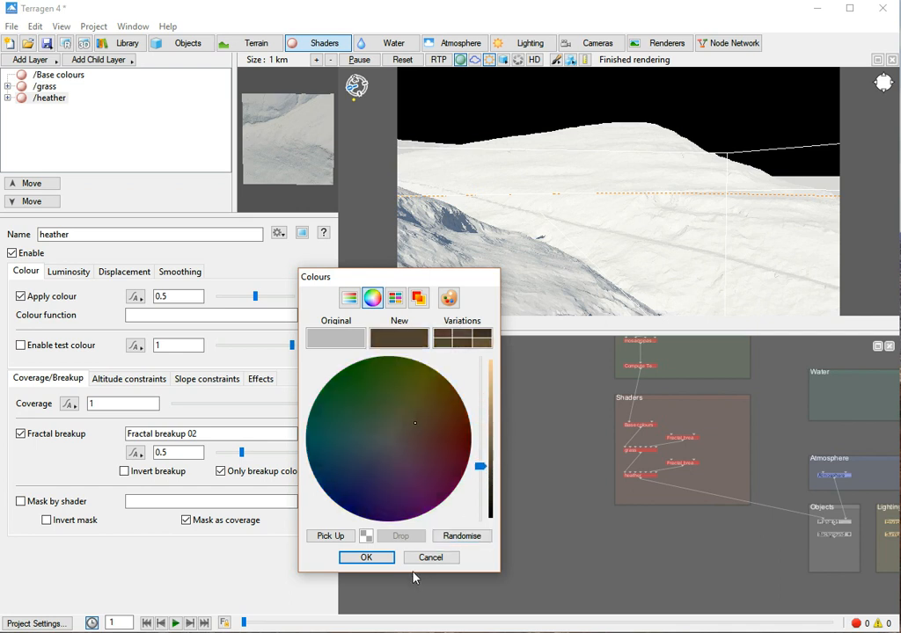
left_click(387, 559)
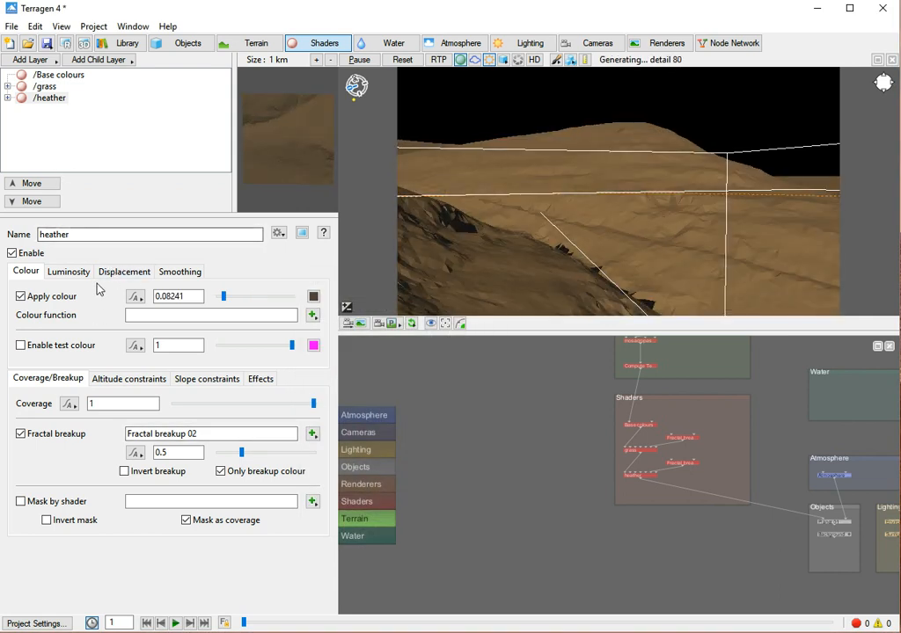
Step: Limit the heather layer to a minimum altitude of 150 with a minimum altitude fuzzy zone of 20
left_click(146, 384)
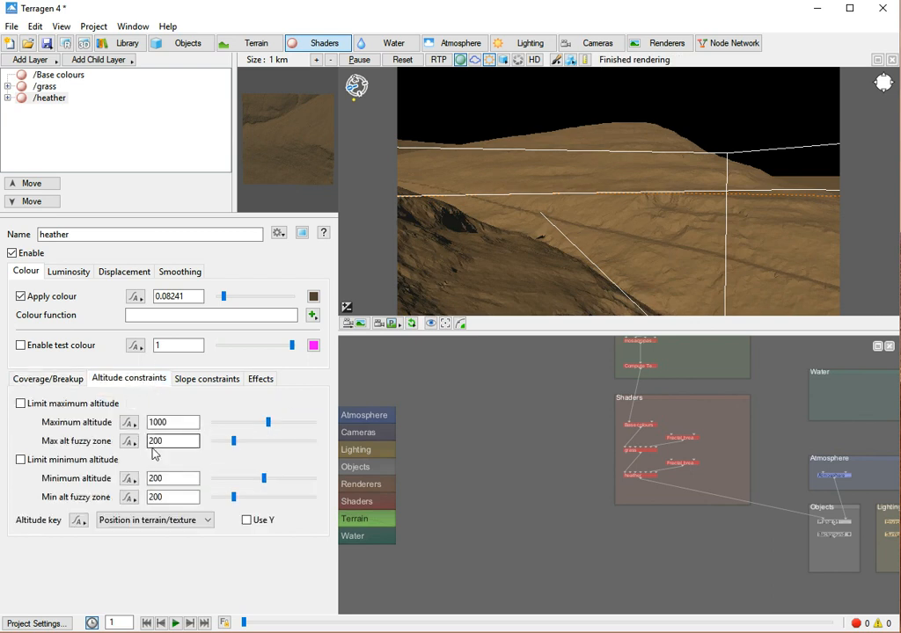
left_click(91, 463)
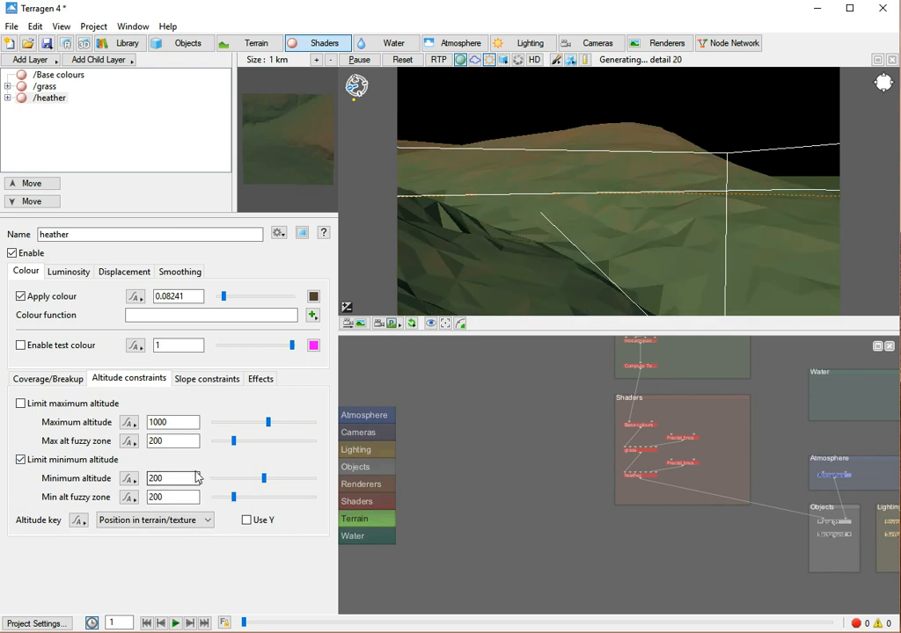
double_click(157, 497)
type("20")
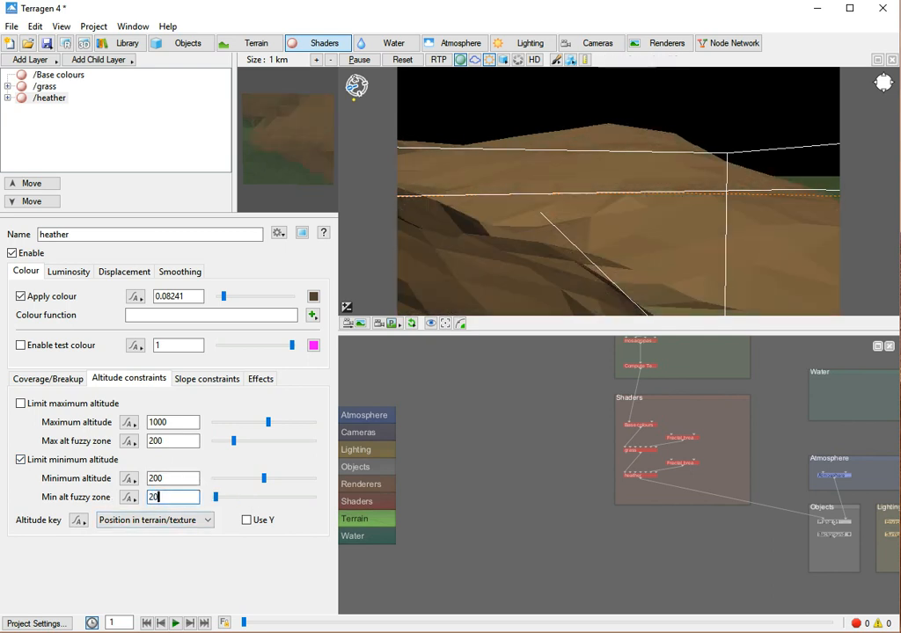
double_click(150, 478)
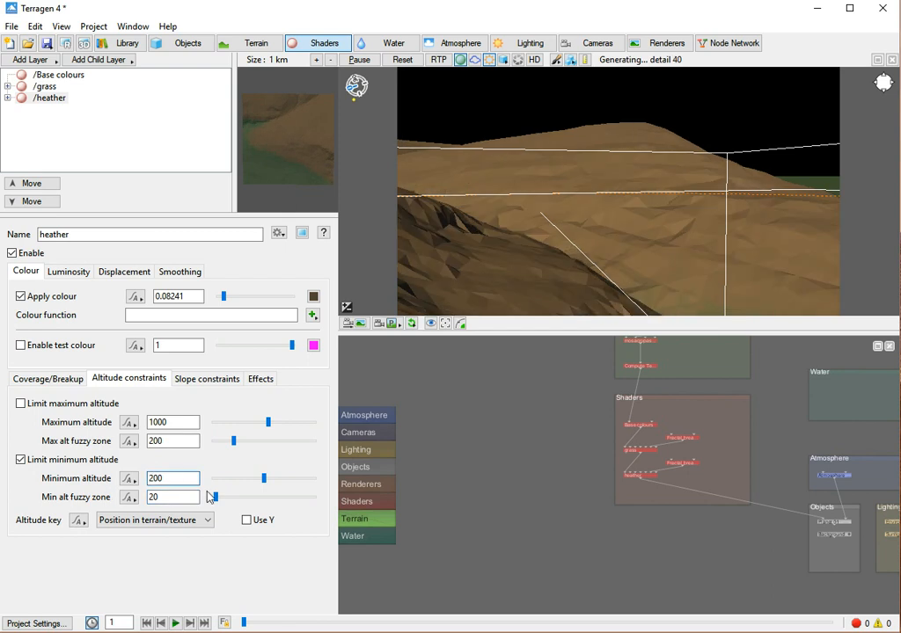
left_click_drag(183, 478, 101, 477)
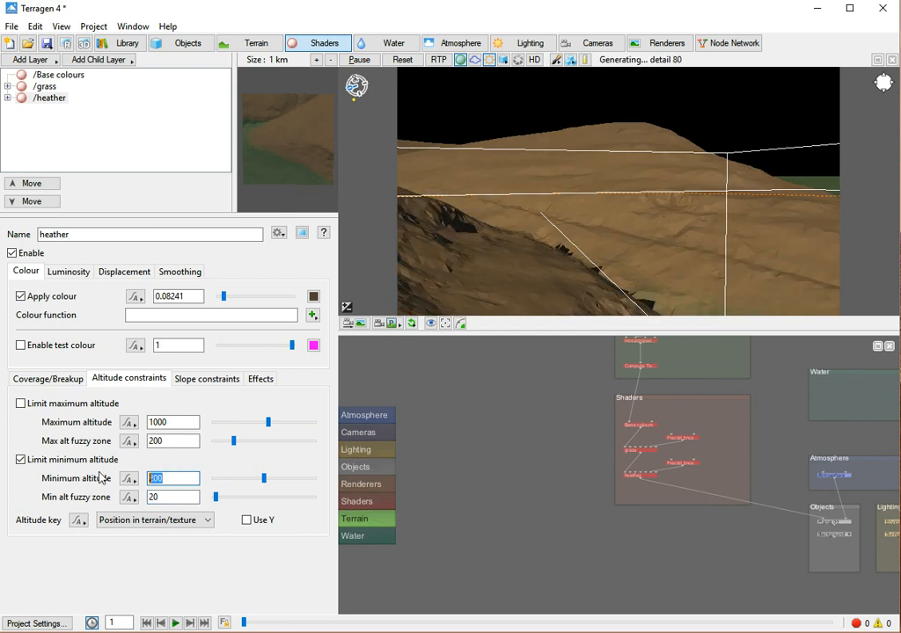
type("150")
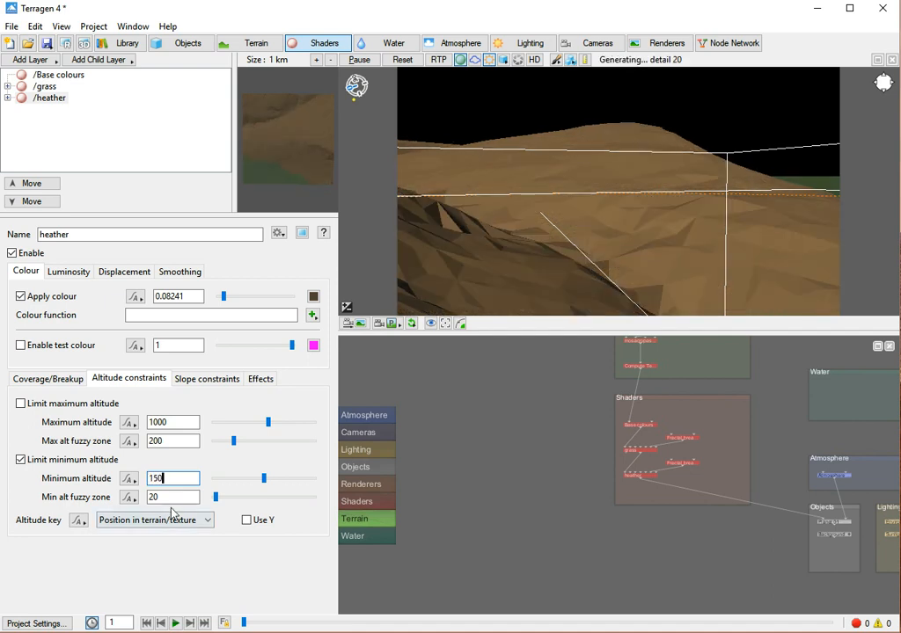
left_click(172, 498)
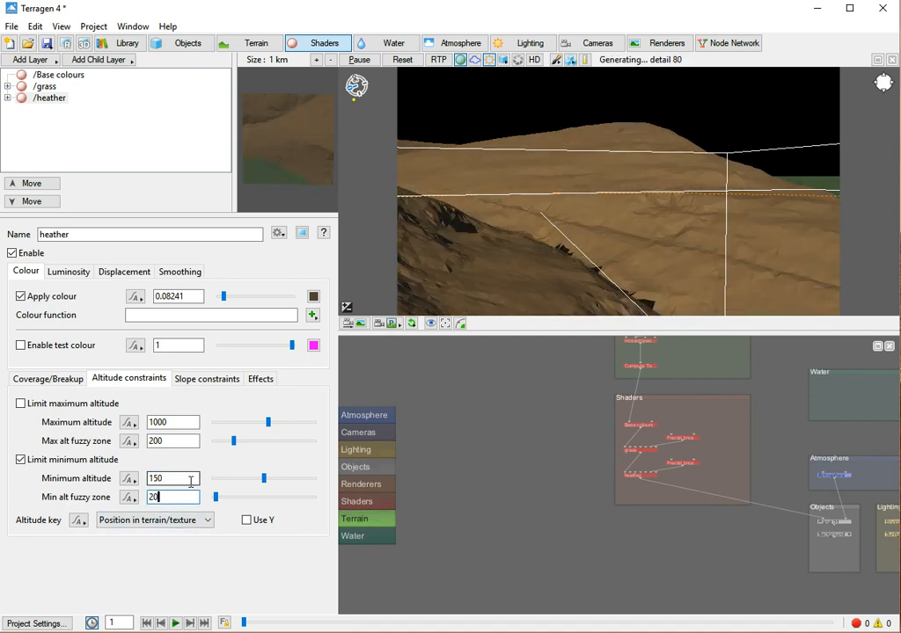
Step: Set the heather layer's minimum altitude to 250 and its minimum altitude fuzzy zone to 30
double_click(178, 478)
type("250")
left_click(175, 495)
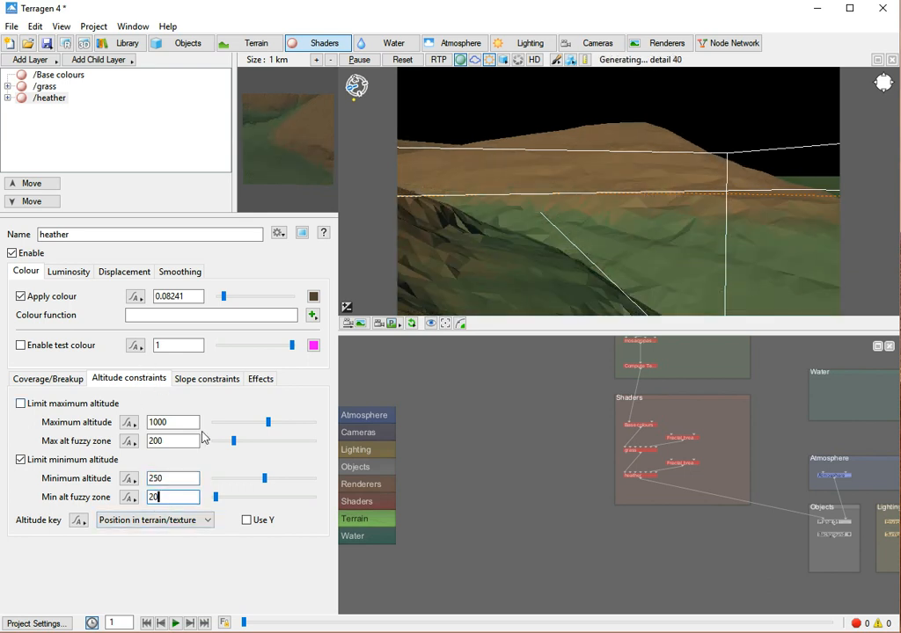
double_click(173, 497)
type("3")
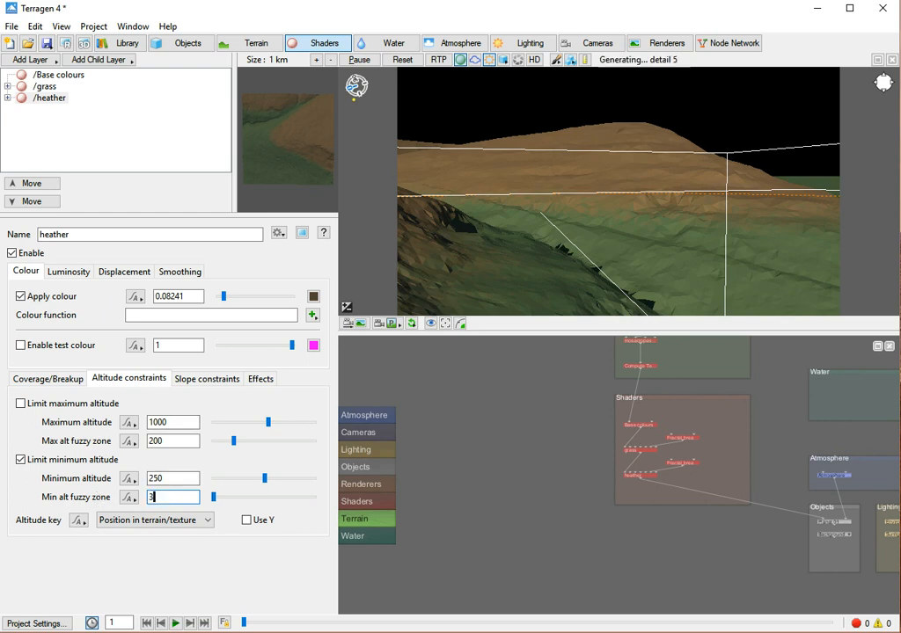
type("0")
key("Return")
left_click(165, 478)
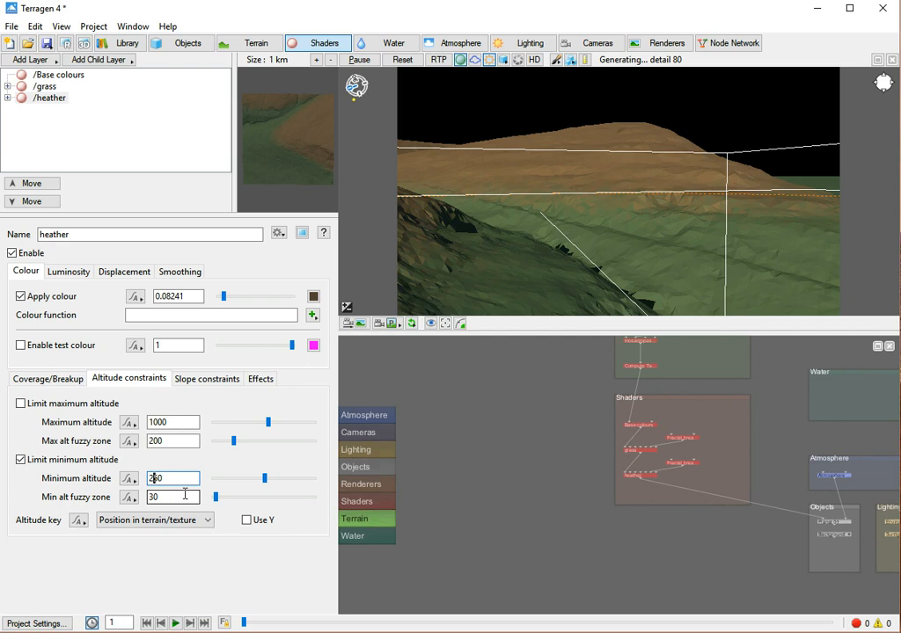
Step: Change the heather layer's colour to a dark olive green with a brightness of about 0.08
left_click(313, 297)
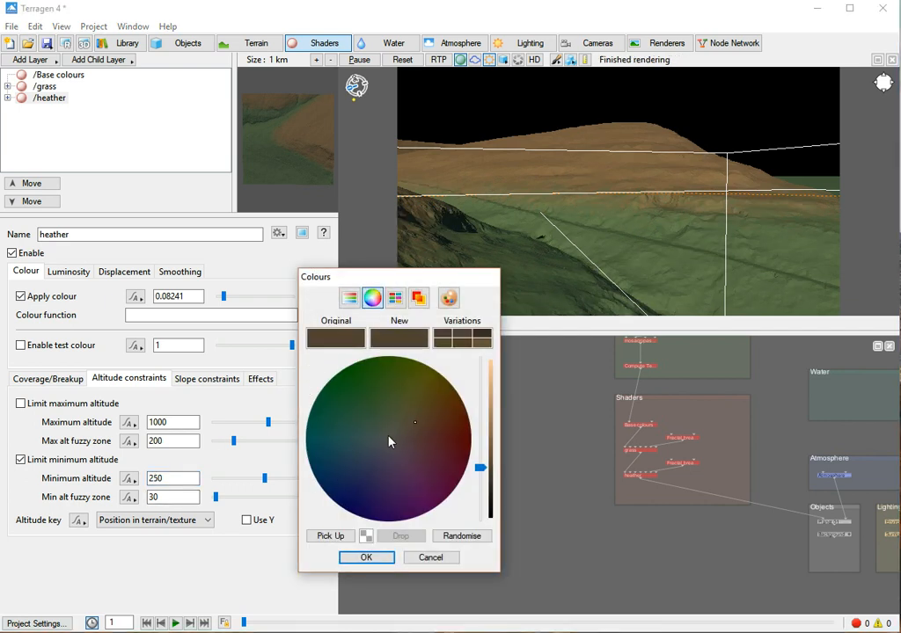
left_click(374, 558)
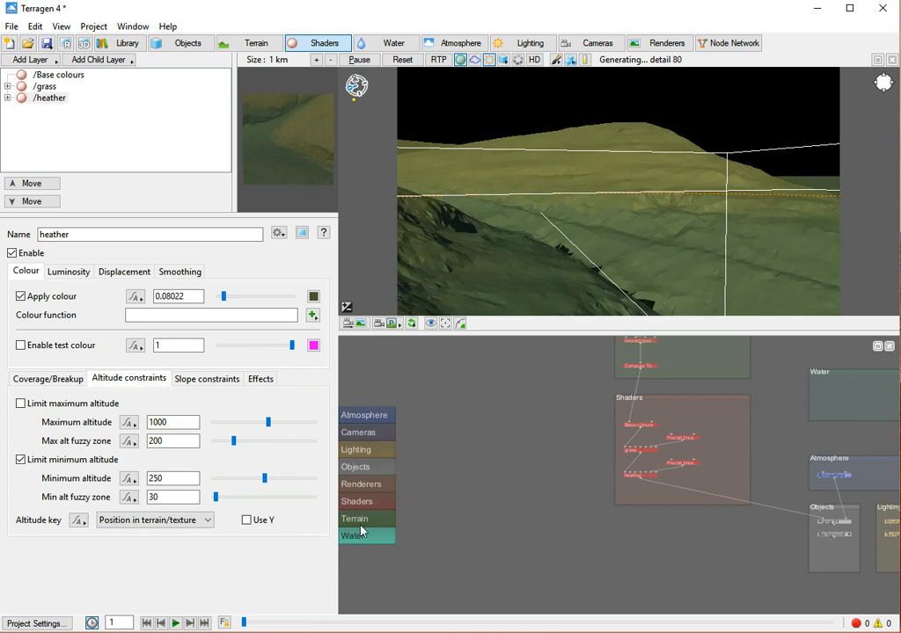
Step: Add a surface layer named rock after the heather layer and colour it dark grey with a brightness of about 0.125
left_click(31, 60)
left_click(112, 63)
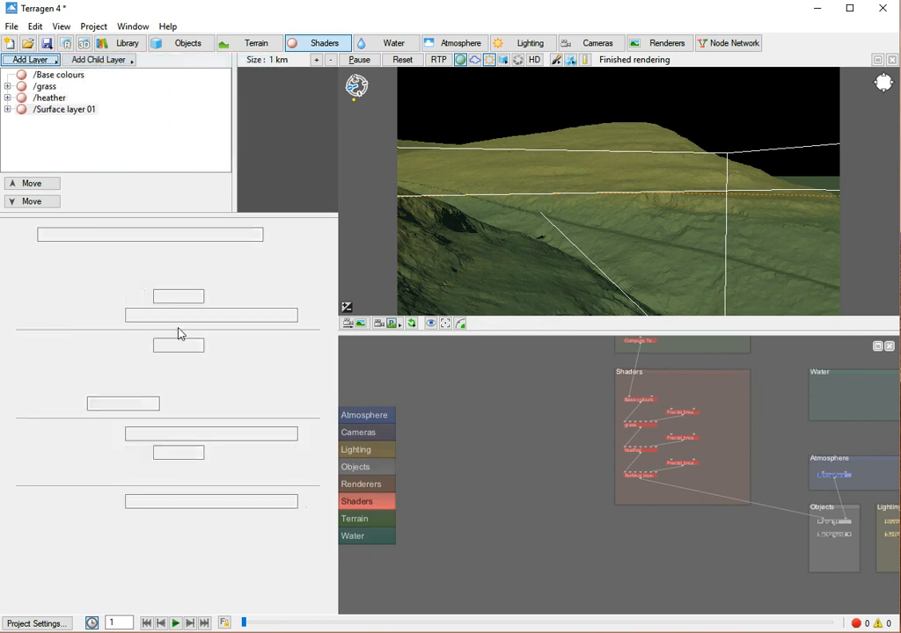
type("rock")
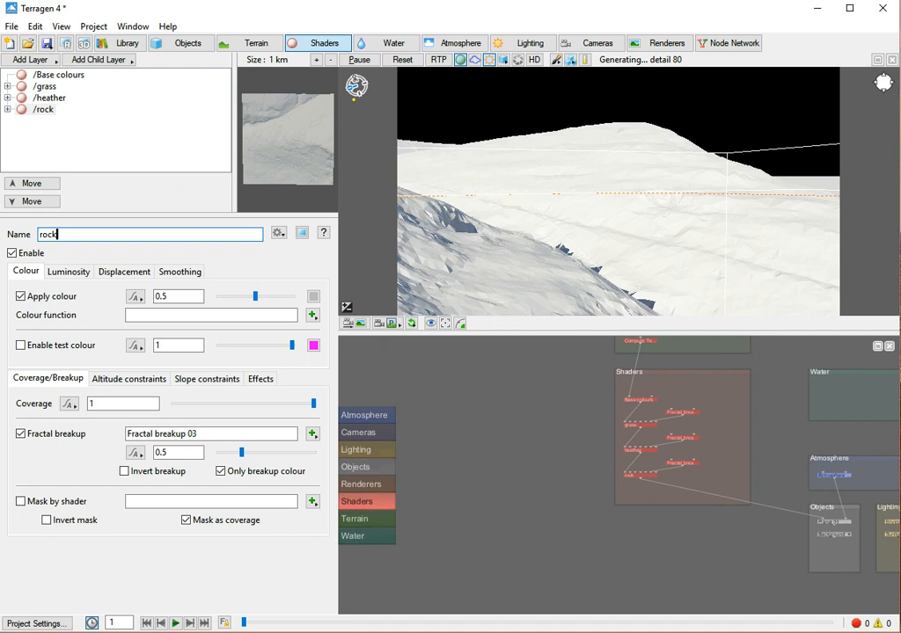
left_click(313, 296)
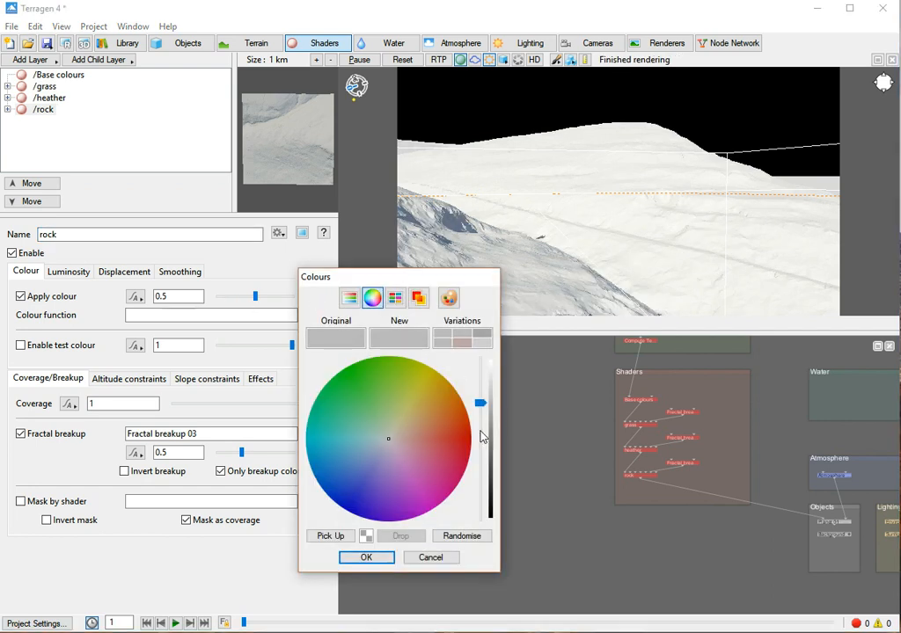
left_click_drag(480, 405, 493, 459)
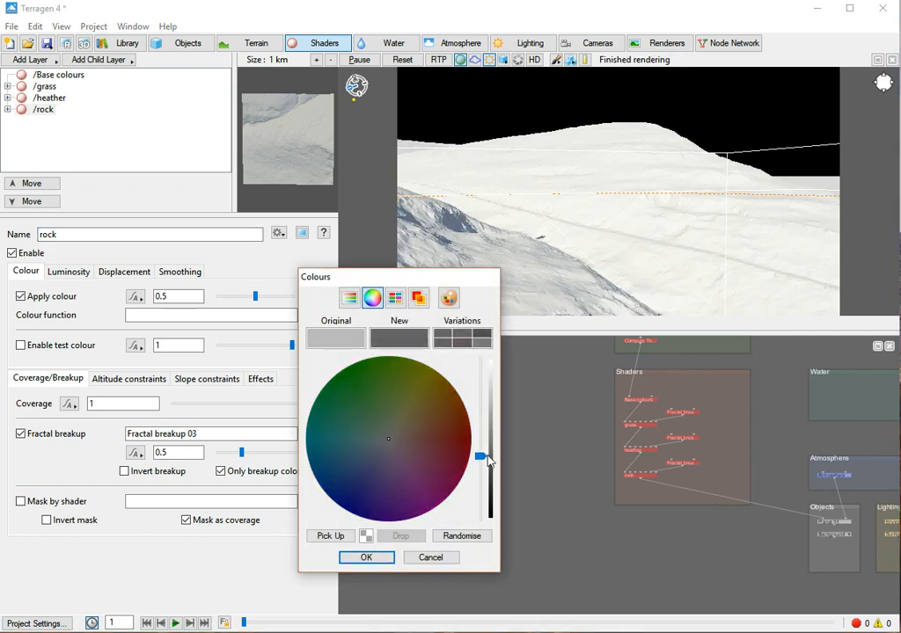
left_click(366, 556)
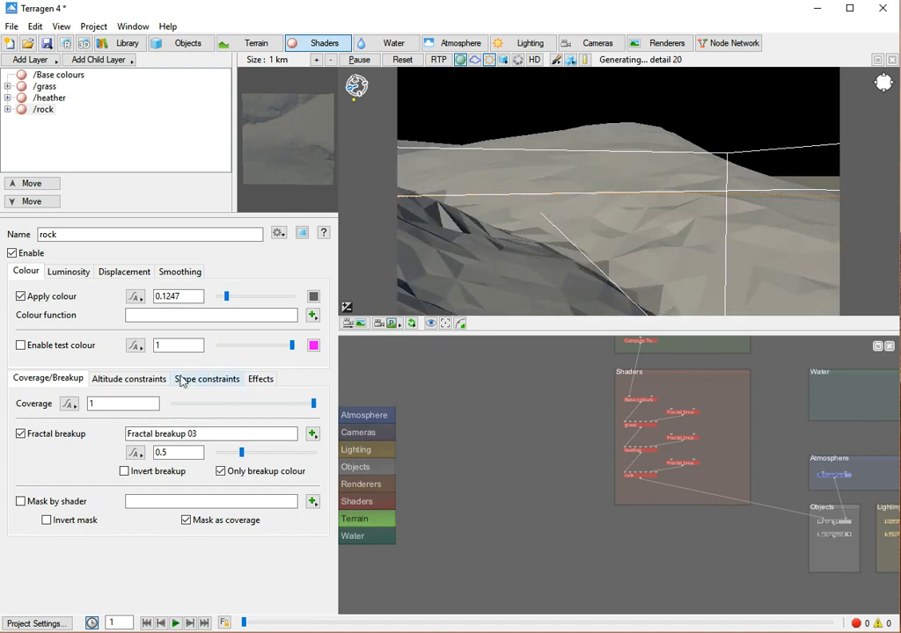
Step: Limit the rock layer to a minimum slope angle of about 28.7 with a minimum slope fuzzy zone of 15
left_click(191, 379)
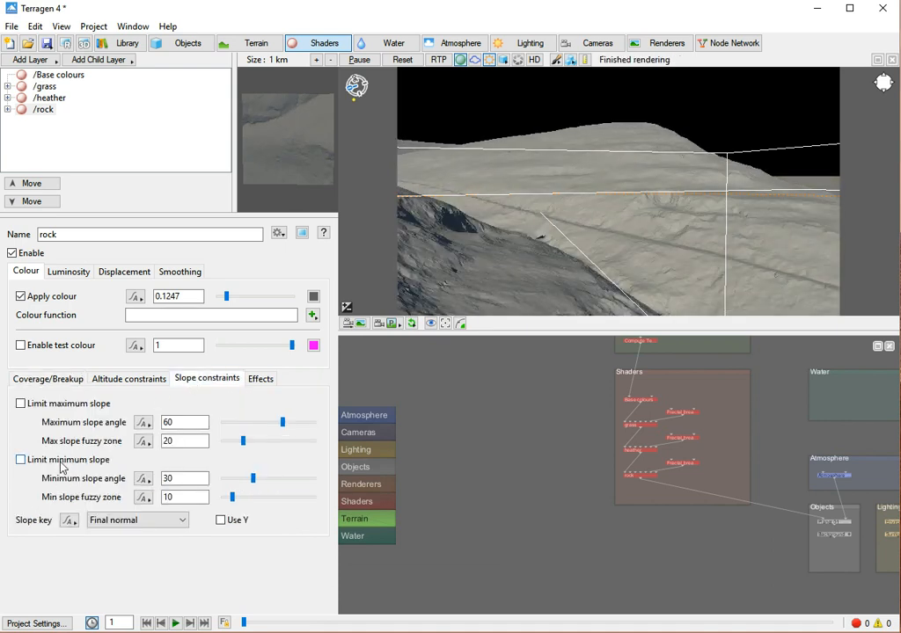
left_click(62, 462)
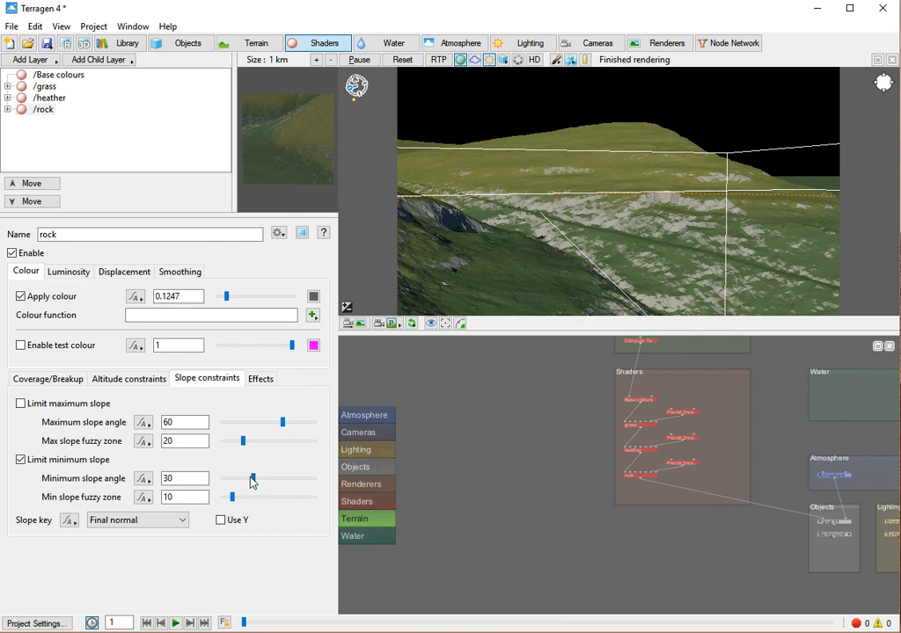
left_click_drag(253, 479, 247, 478)
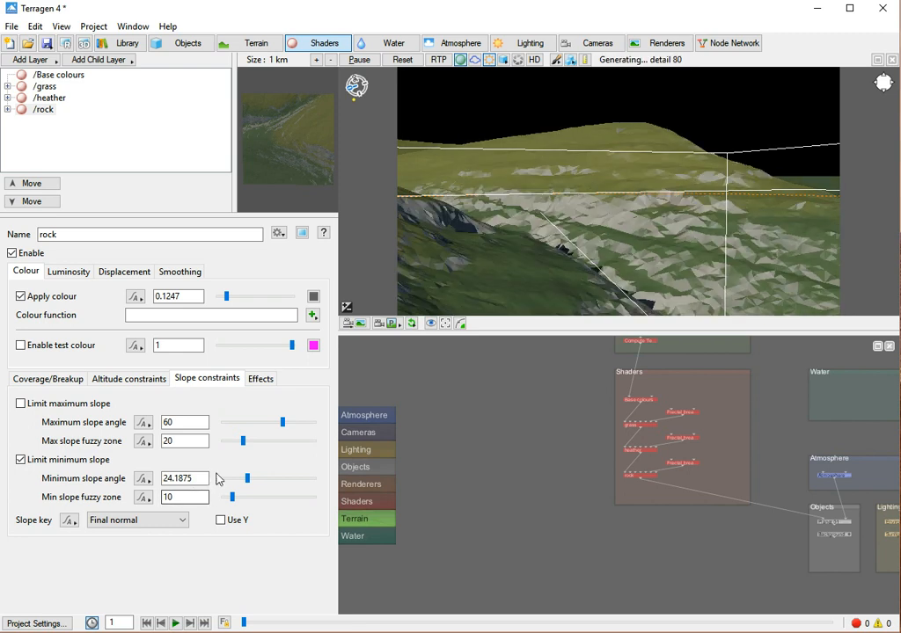
left_click_drag(249, 481, 251, 483)
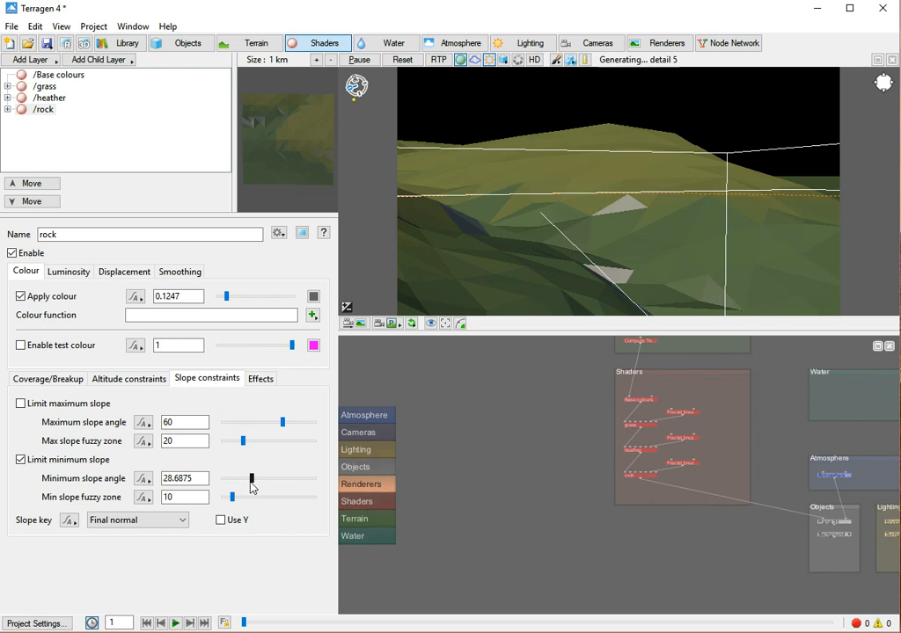
double_click(204, 494)
type("15")
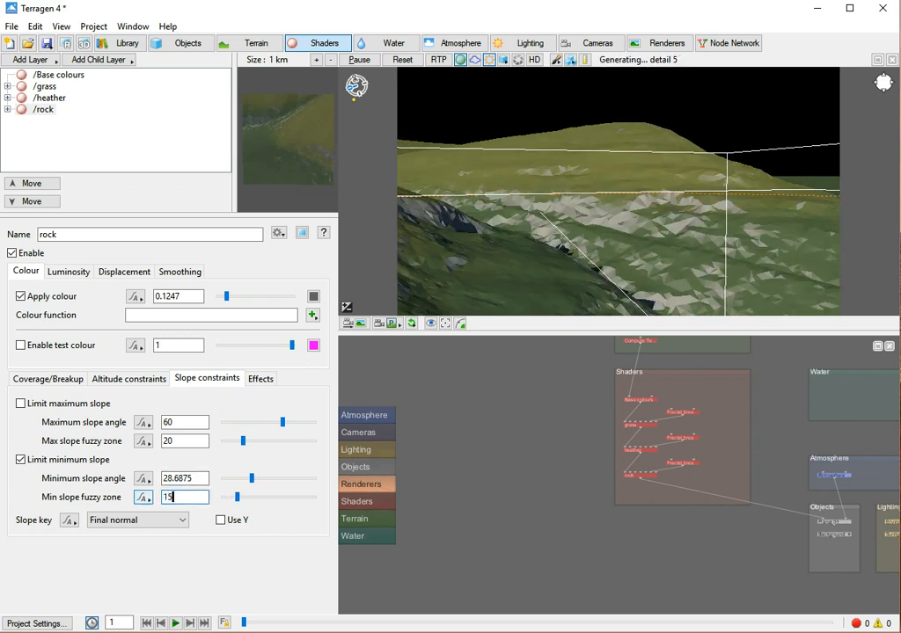
key("Return")
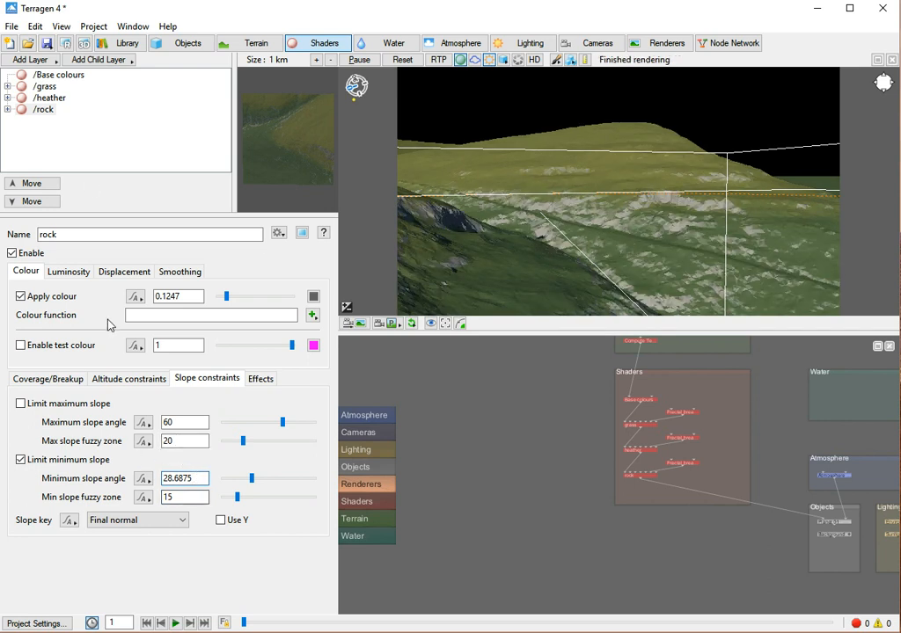
Step: Limit the heather layer to a maximum slope angle of 42.75
left_click(53, 99)
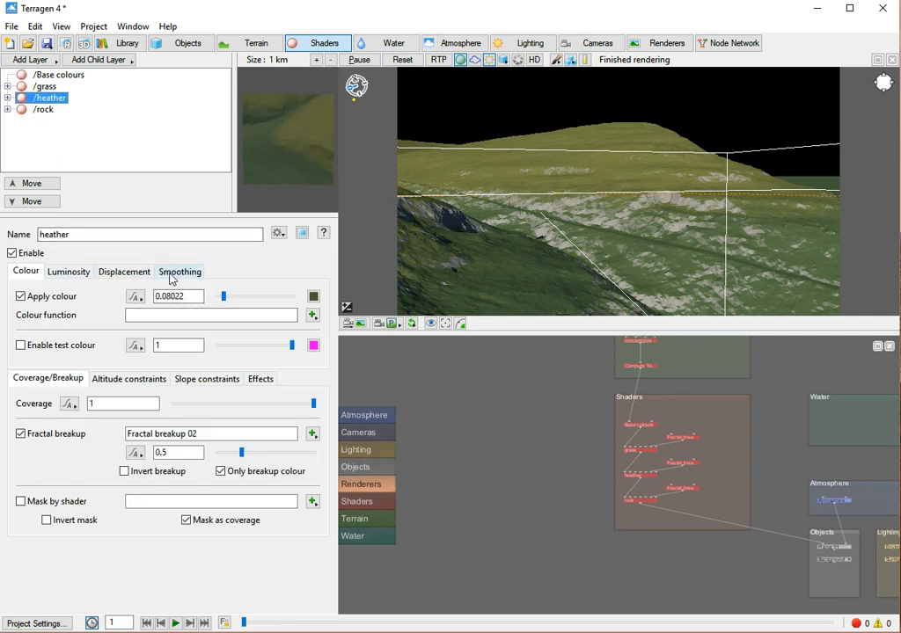
left_click(215, 380)
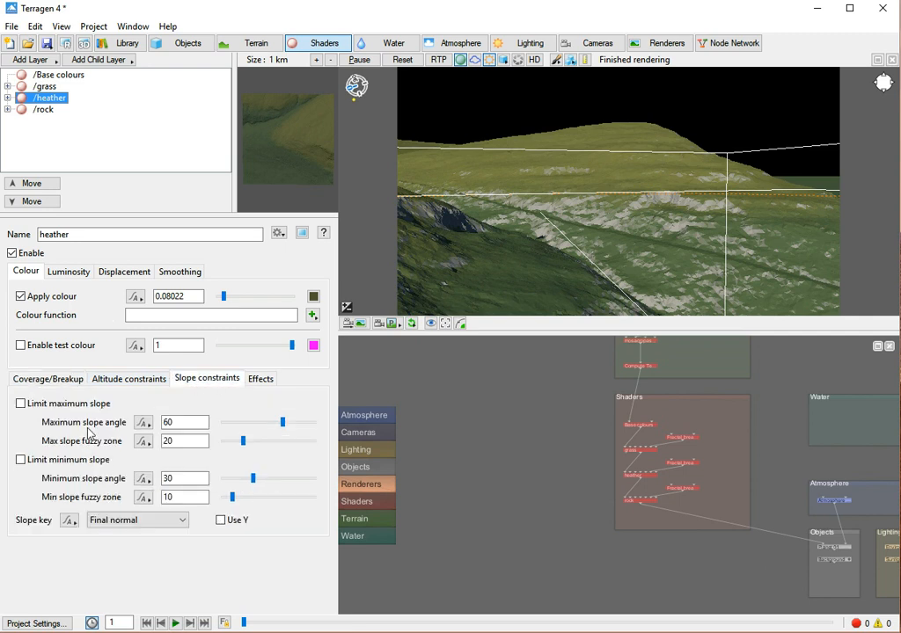
left_click(70, 403)
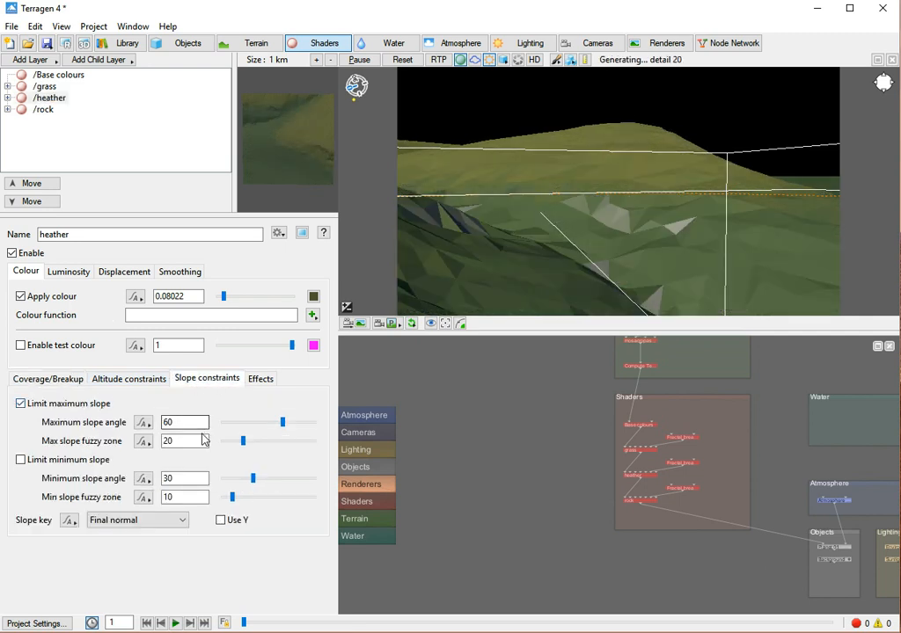
left_click_drag(260, 430, 241, 426)
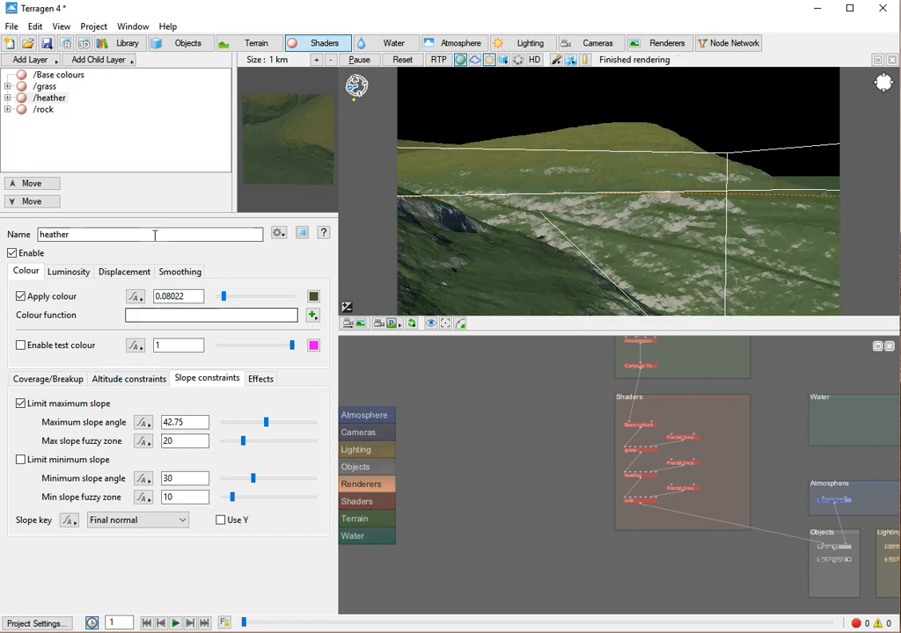
Step: Limit the grass layer to a maximum slope angle of about 48.4
left_click(67, 119)
left_click(46, 86)
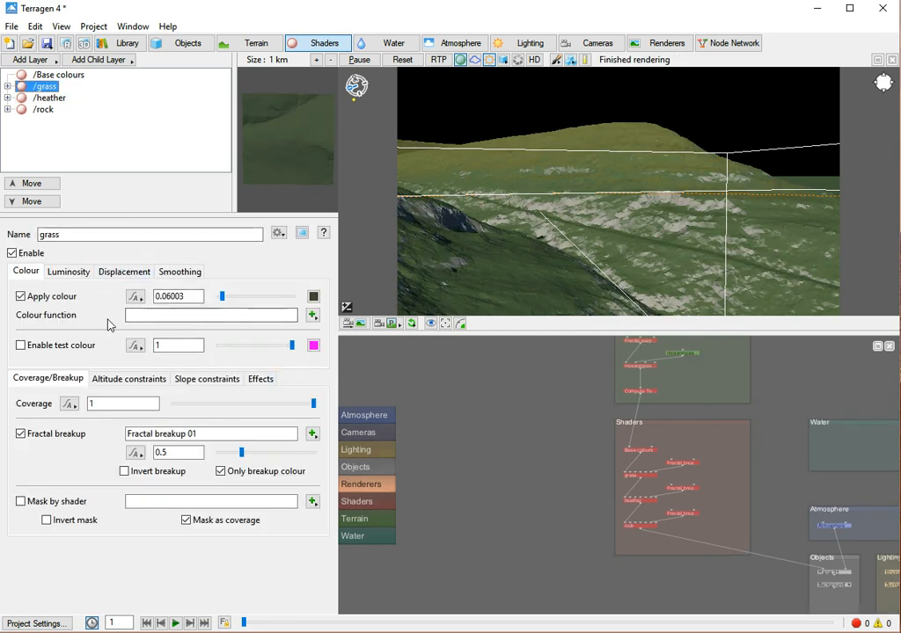
left_click(211, 380)
left_click_drag(251, 429, 233, 427)
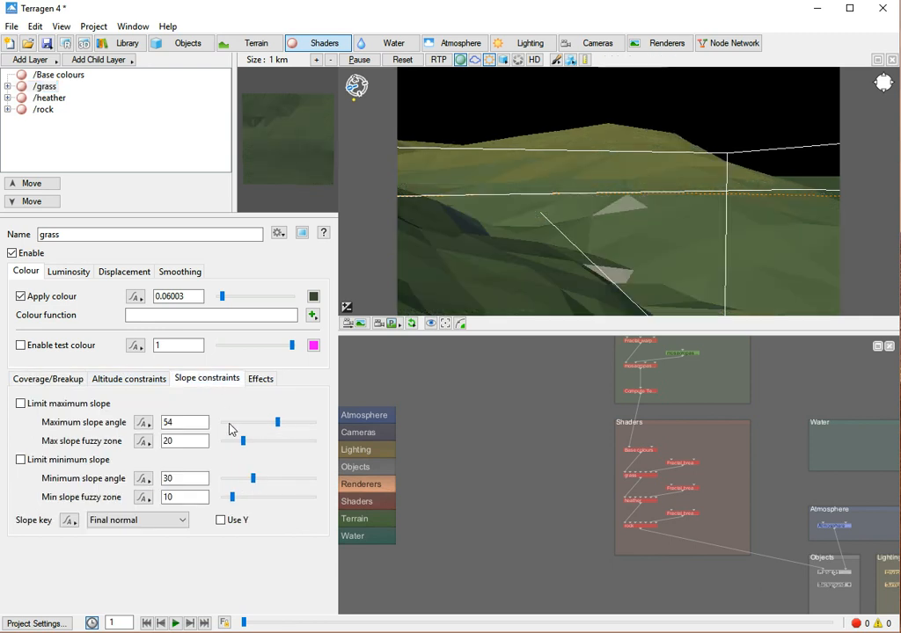
left_click(20, 403)
left_click(234, 425)
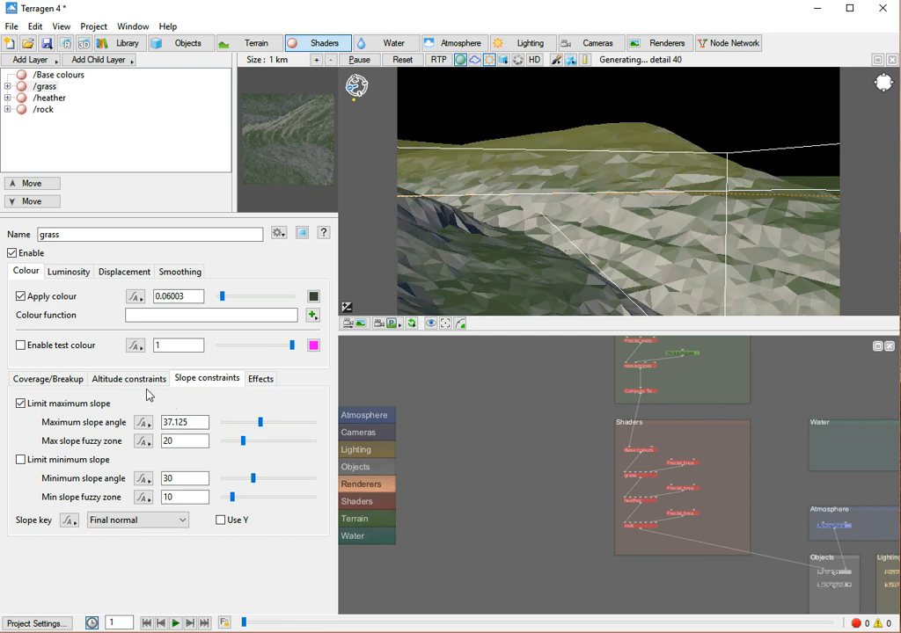
left_click(279, 427)
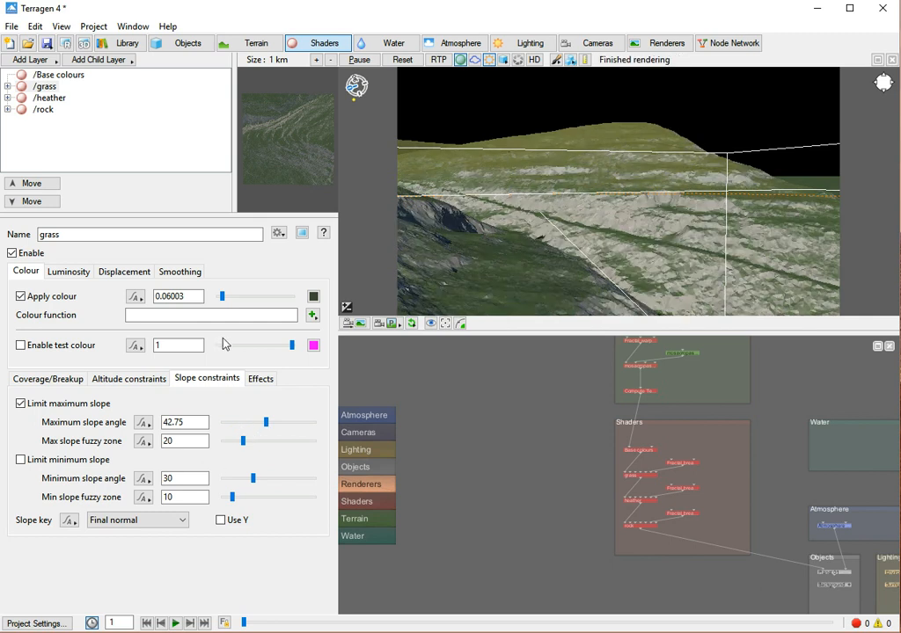
left_click(276, 426)
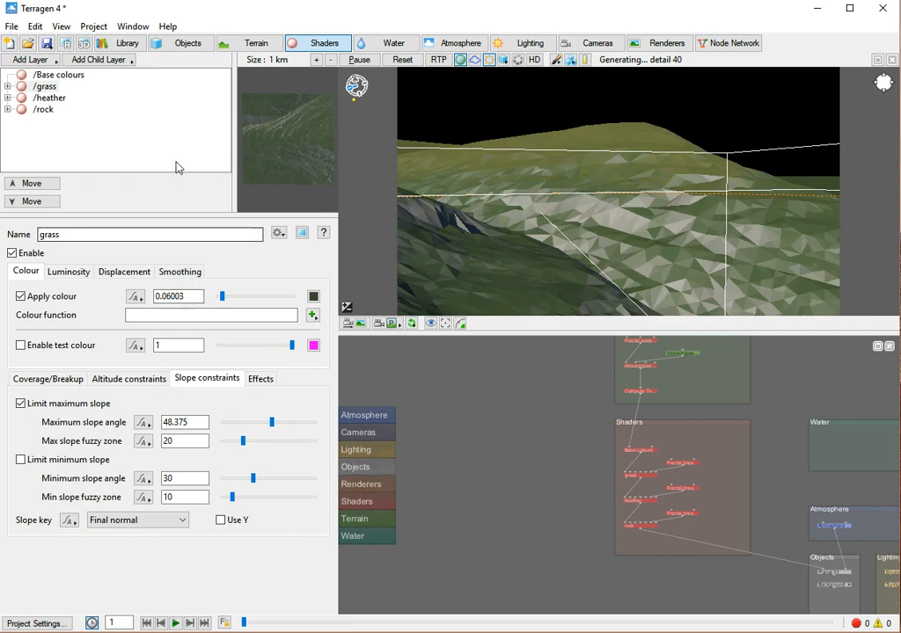
Step: Change the heather layer's colour to a dark brown with a brightness of about 0.04
left_click(59, 101)
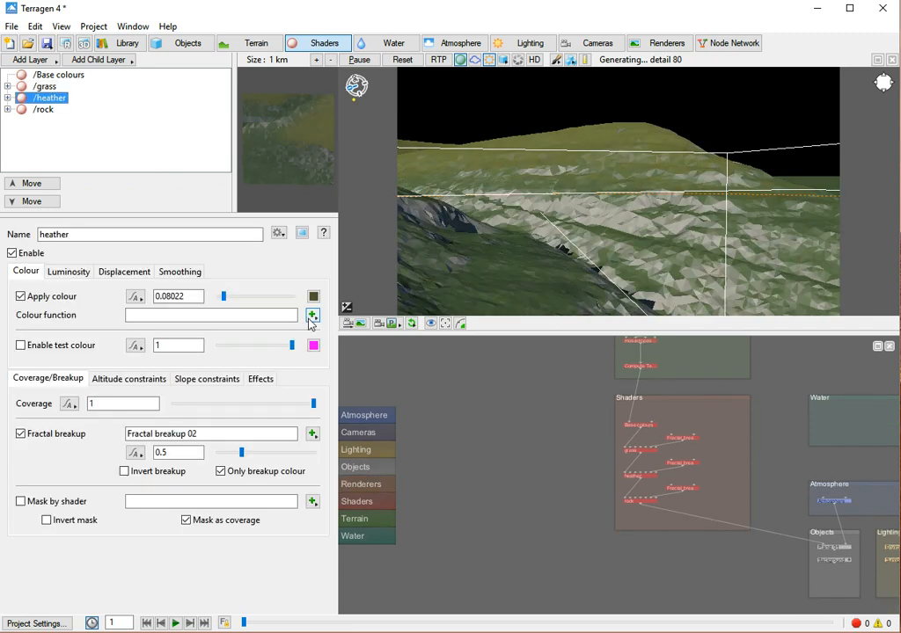
left_click(313, 297)
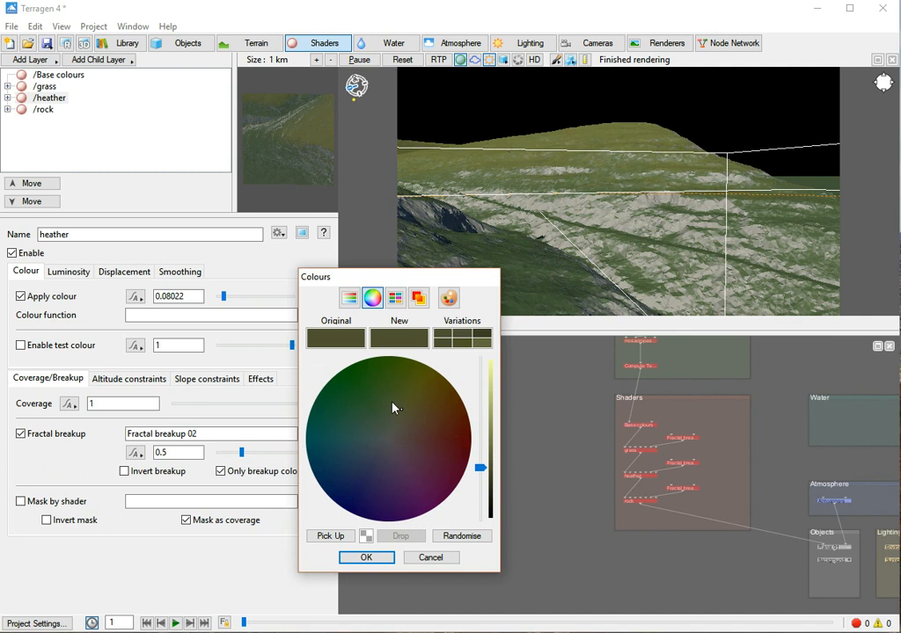
left_click(416, 409)
left_click(387, 558)
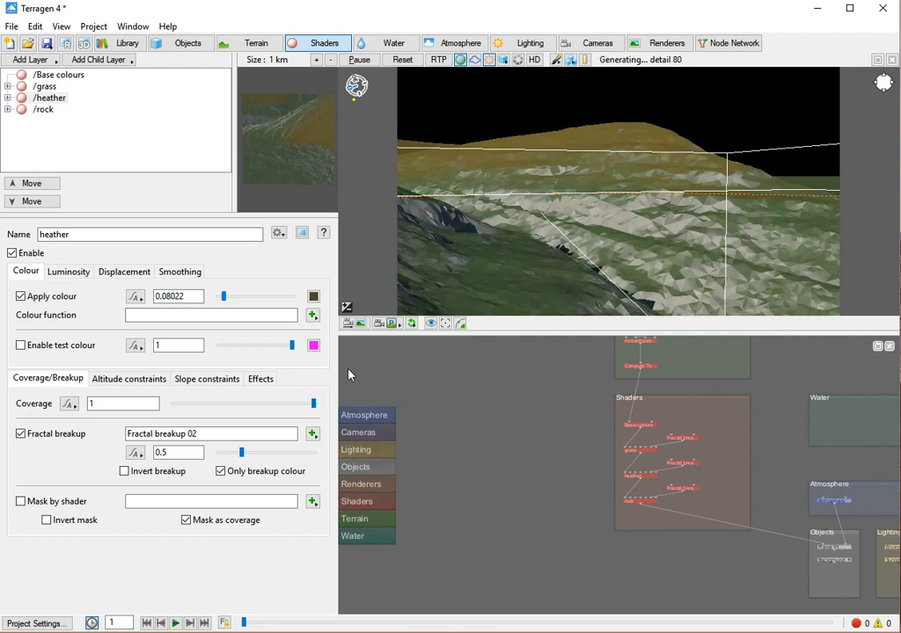
left_click(313, 297)
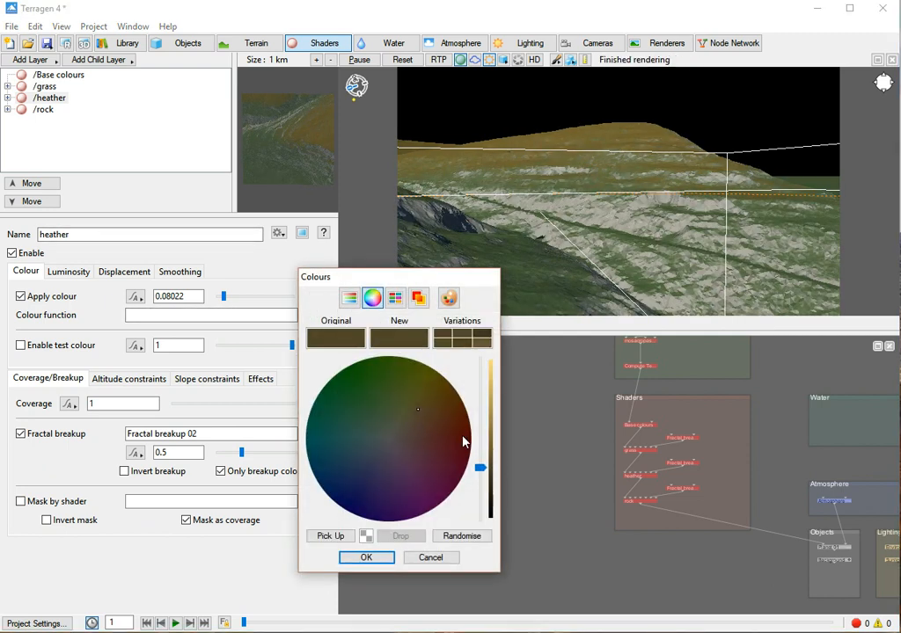
left_click_drag(482, 467, 481, 485)
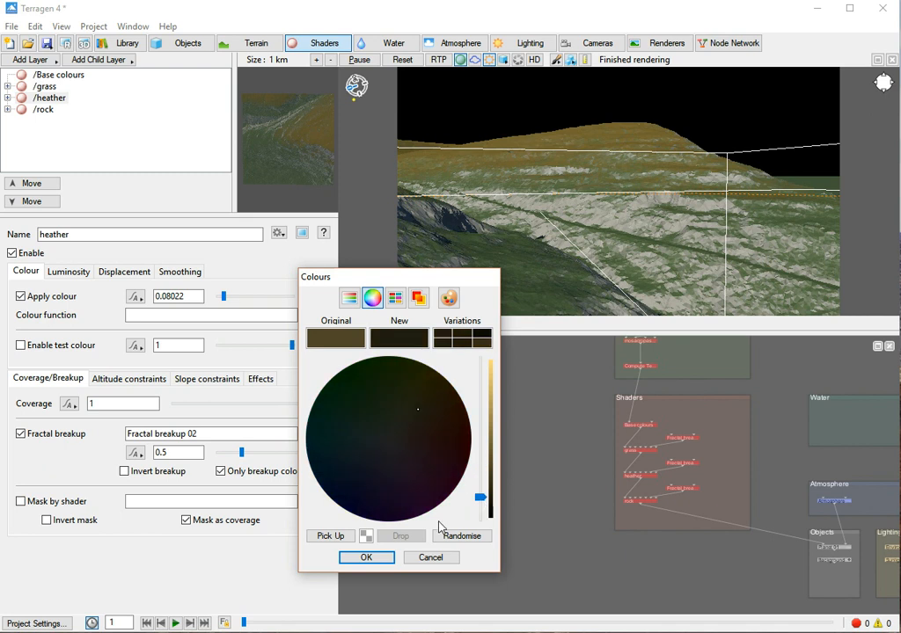
left_click(376, 557)
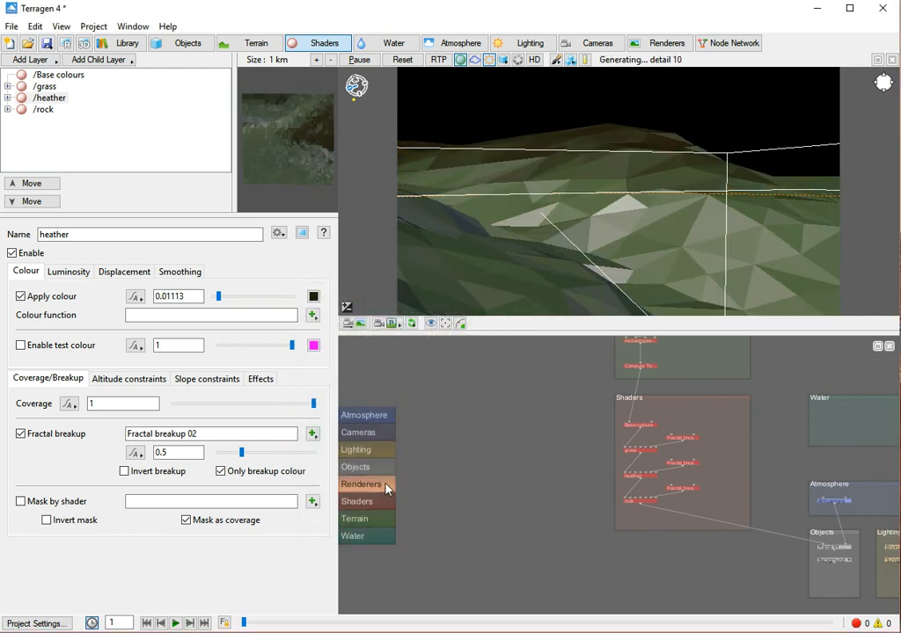
left_click(313, 297)
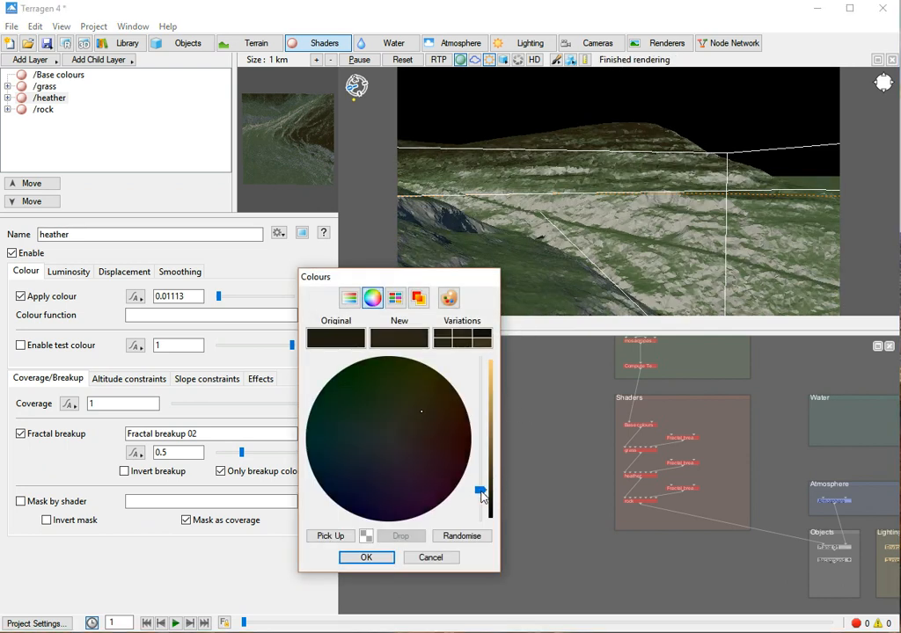
left_click(382, 558)
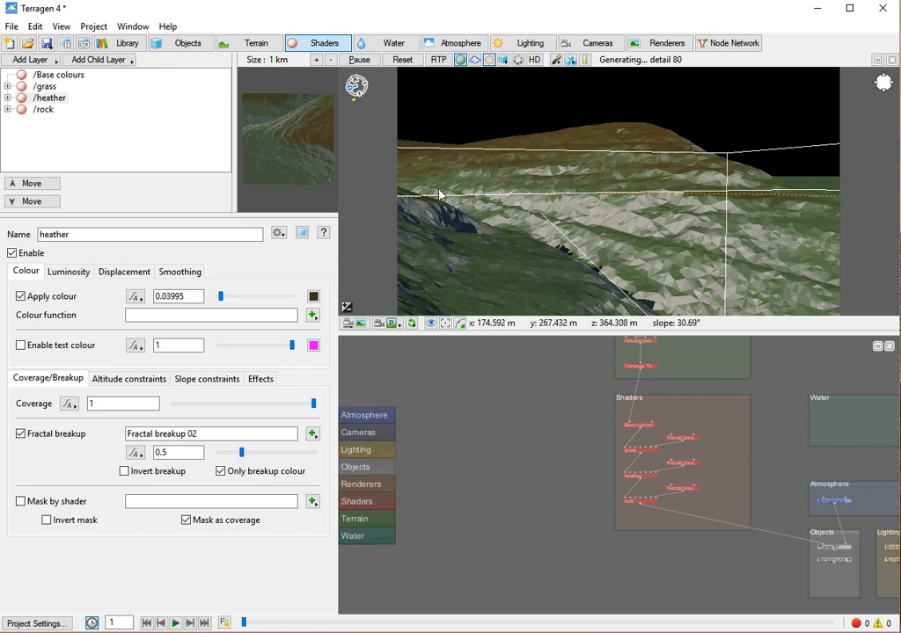
Step: Add a thin global cloud layer to the atmosphere
left_click(458, 44)
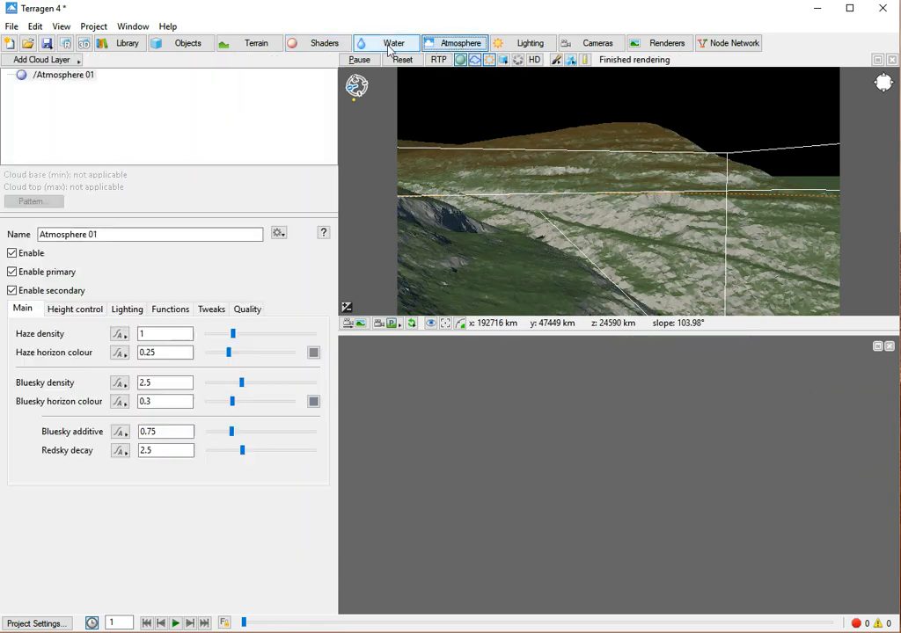
left_click(46, 59)
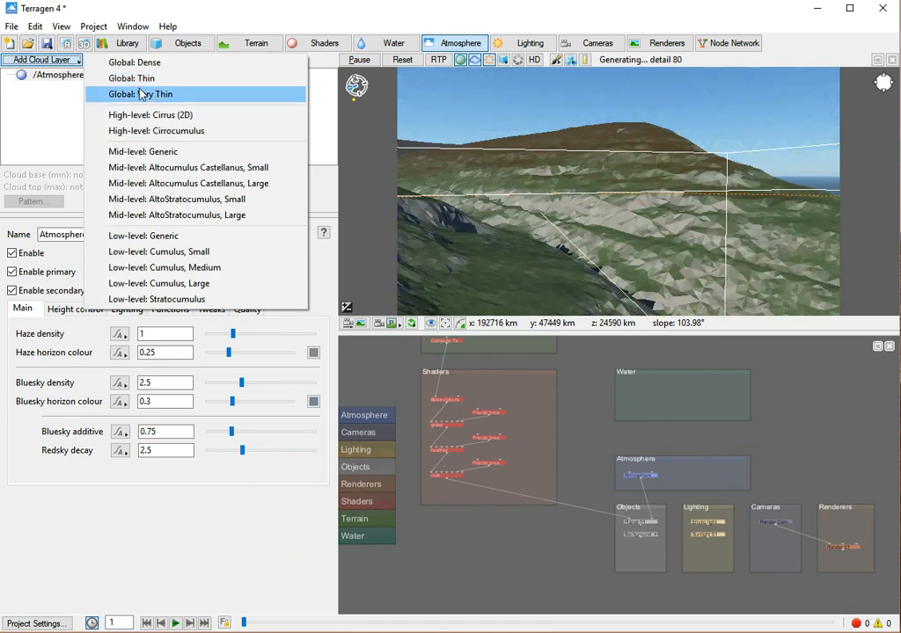
left_click(114, 78)
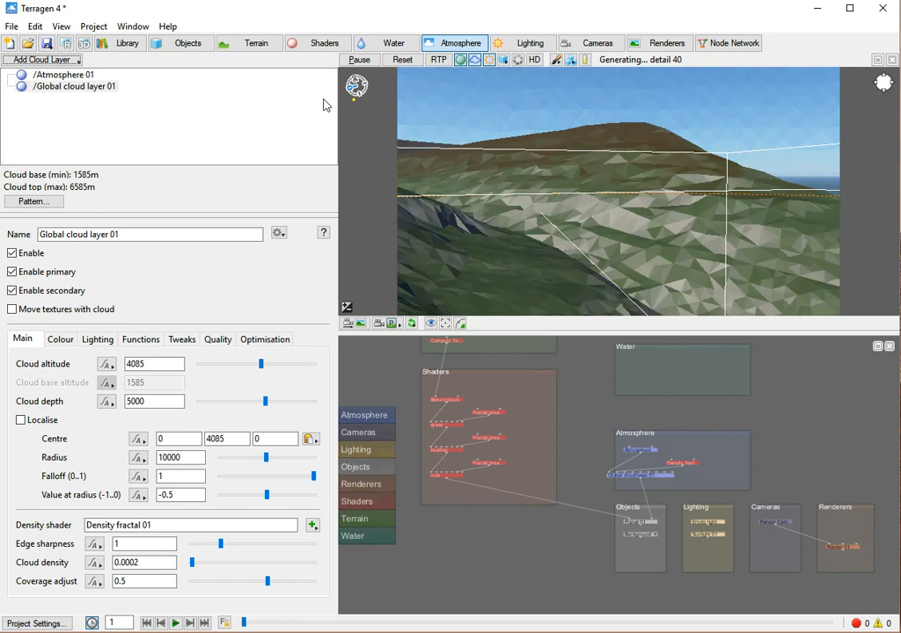
Step: Set the heading of the Sunlight 01 light source to 121.5
left_click(523, 46)
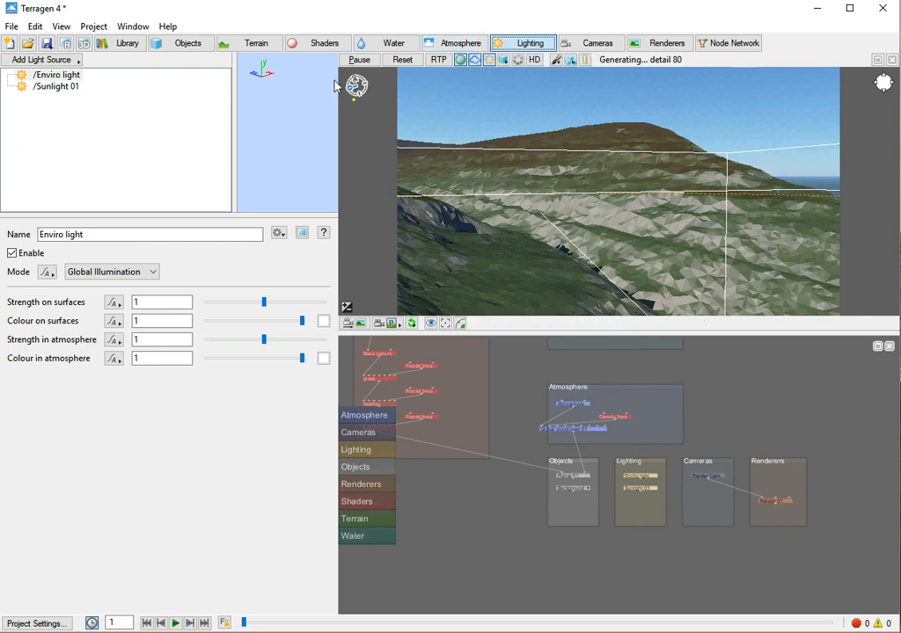
left_click(58, 86)
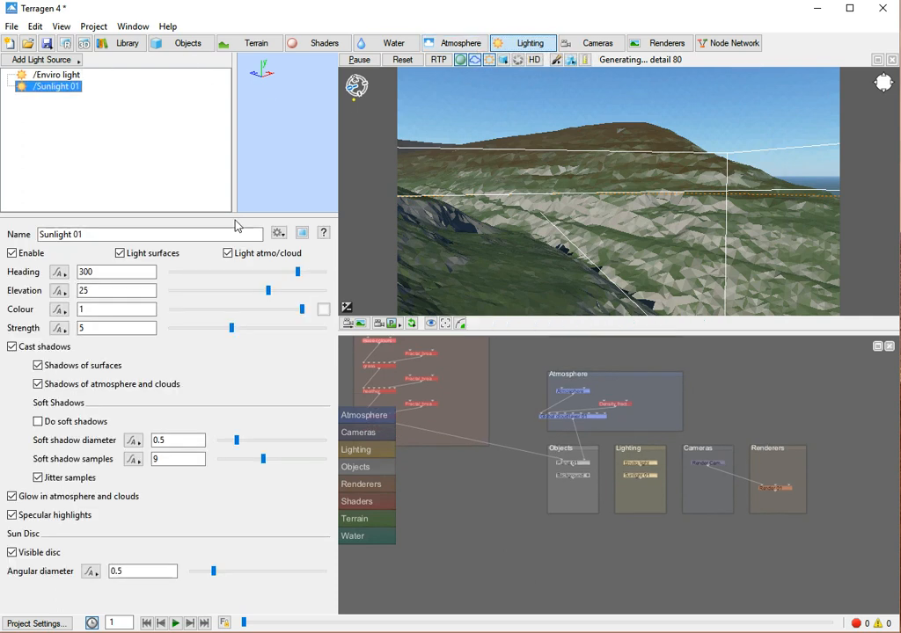
left_click(228, 252)
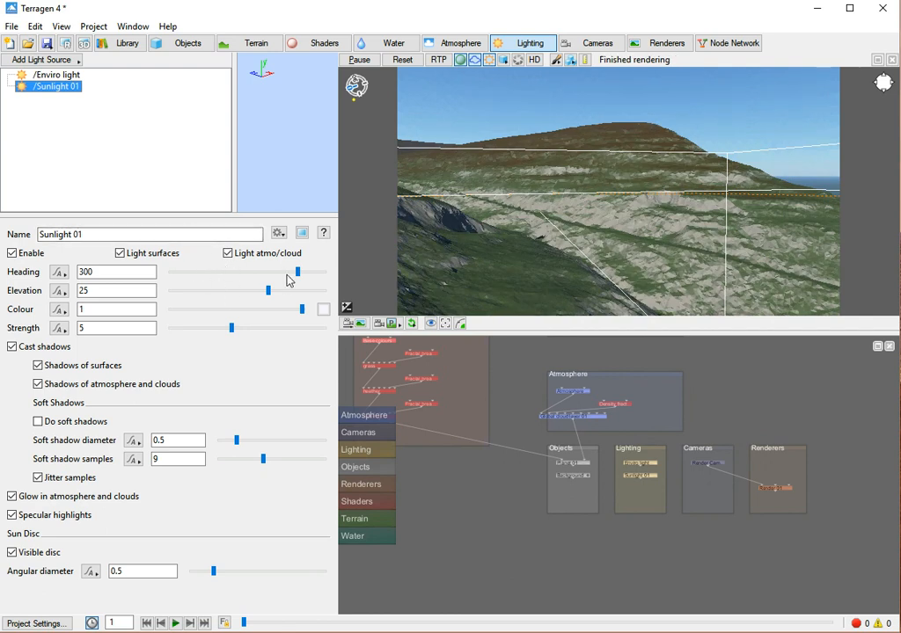
left_click_drag(297, 278, 213, 287)
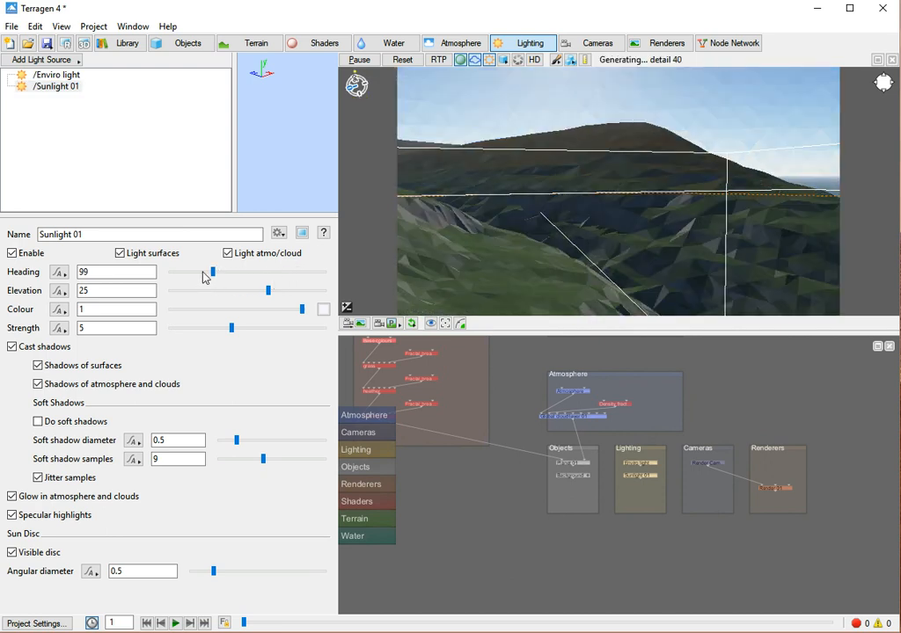
left_click(235, 276)
left_click(250, 275)
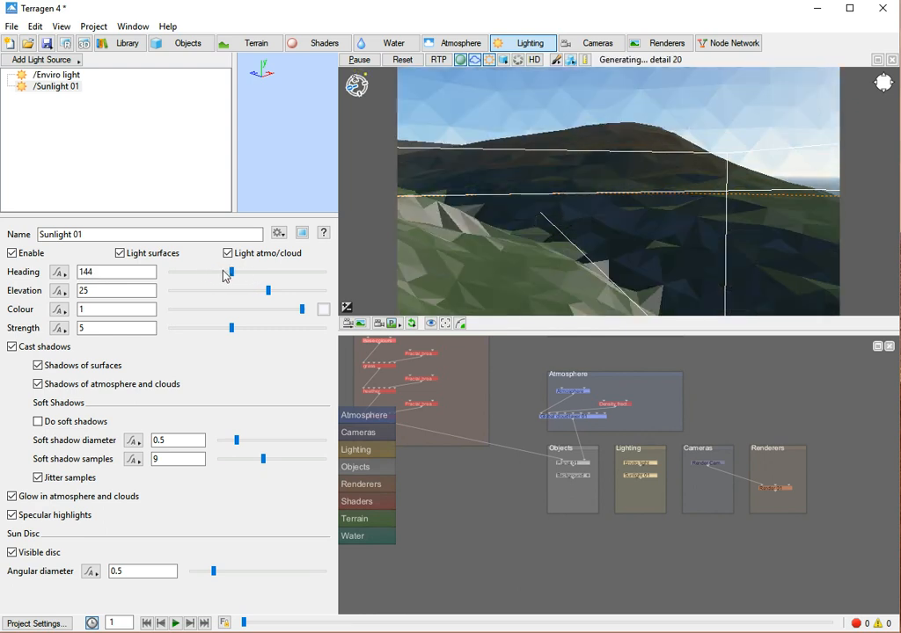
left_click(226, 278)
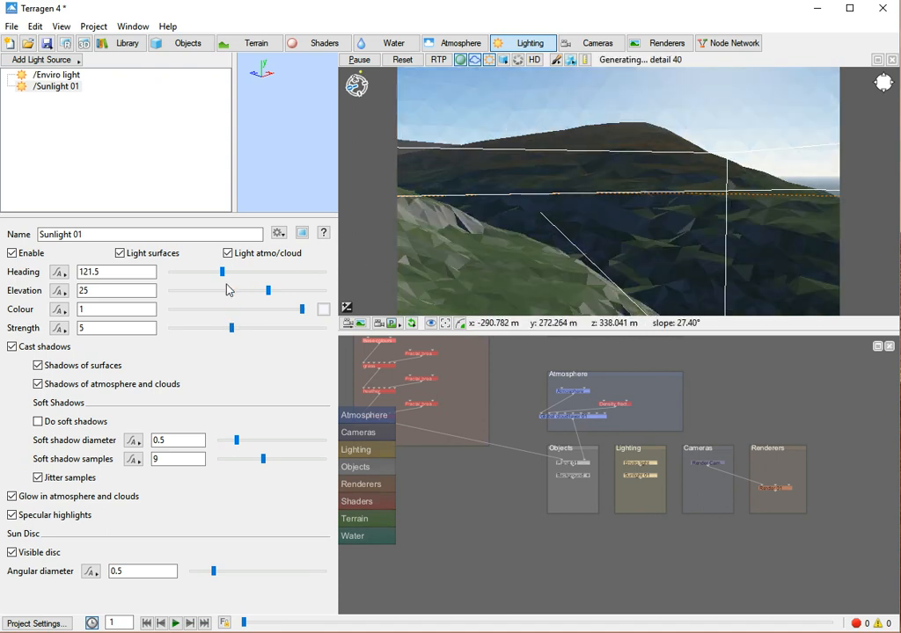
Step: Try lower sun elevations for Sunlight 01, ending at 15.75
left_click(201, 294)
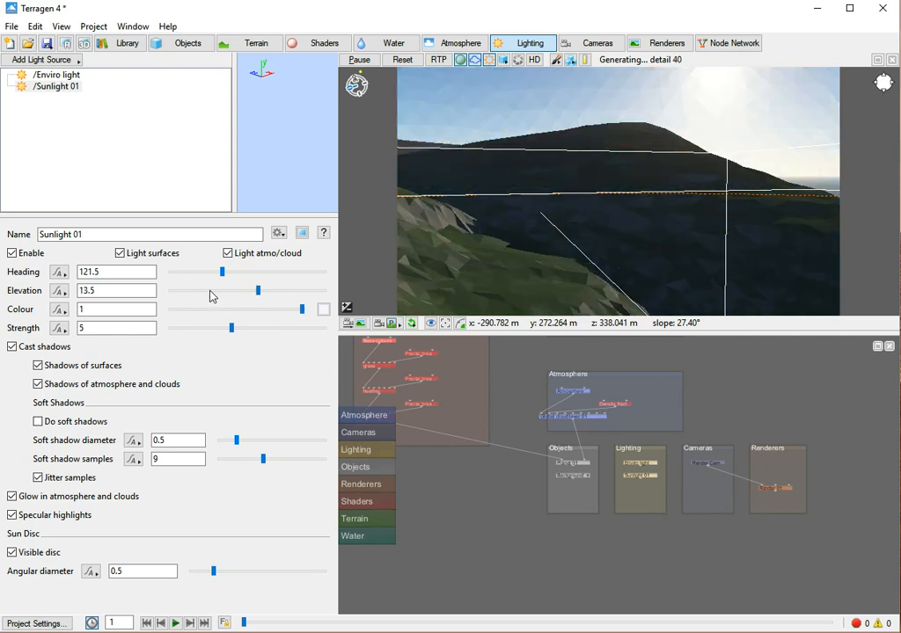
left_click(202, 296)
left_click(200, 297)
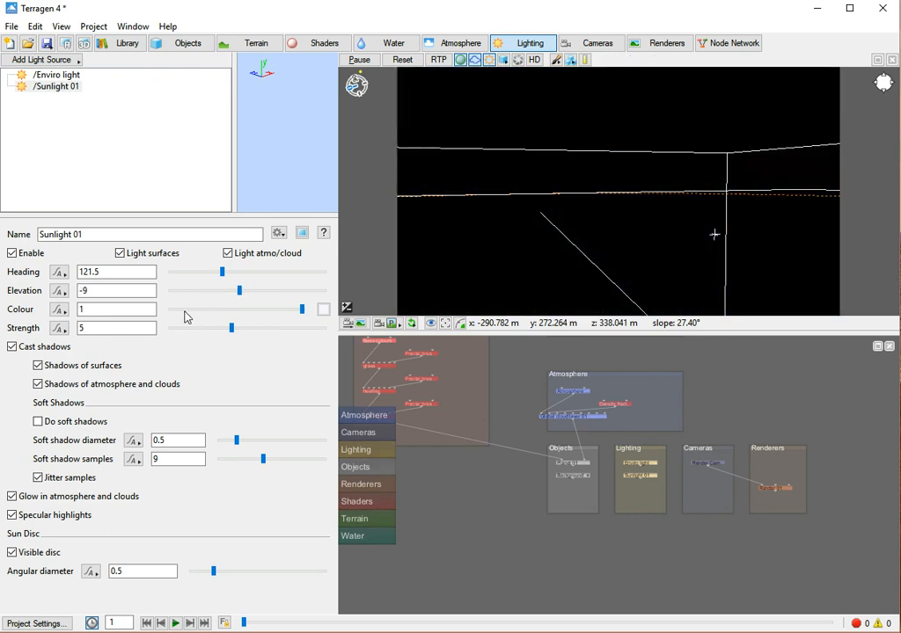
left_click(275, 292)
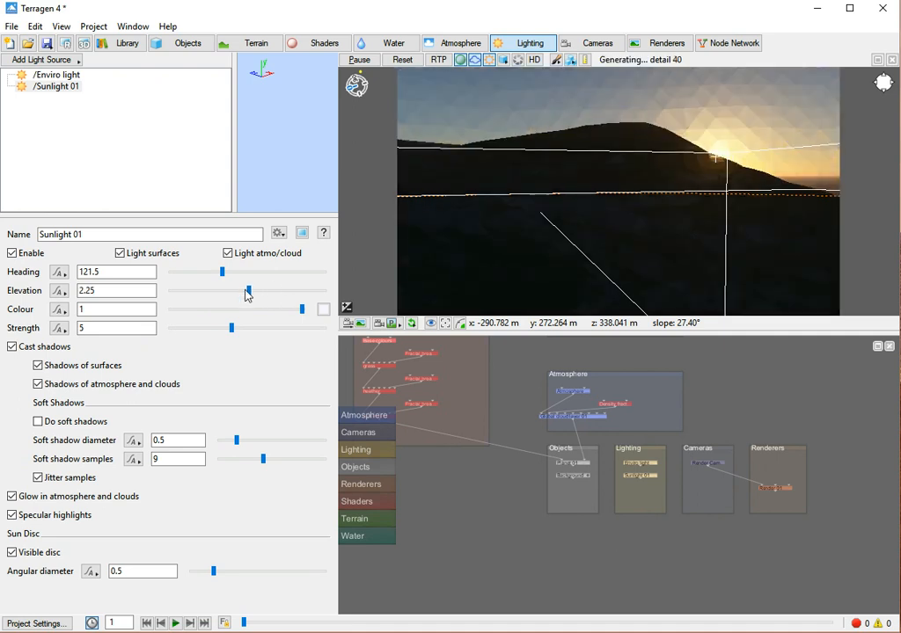
left_click_drag(249, 292, 260, 291)
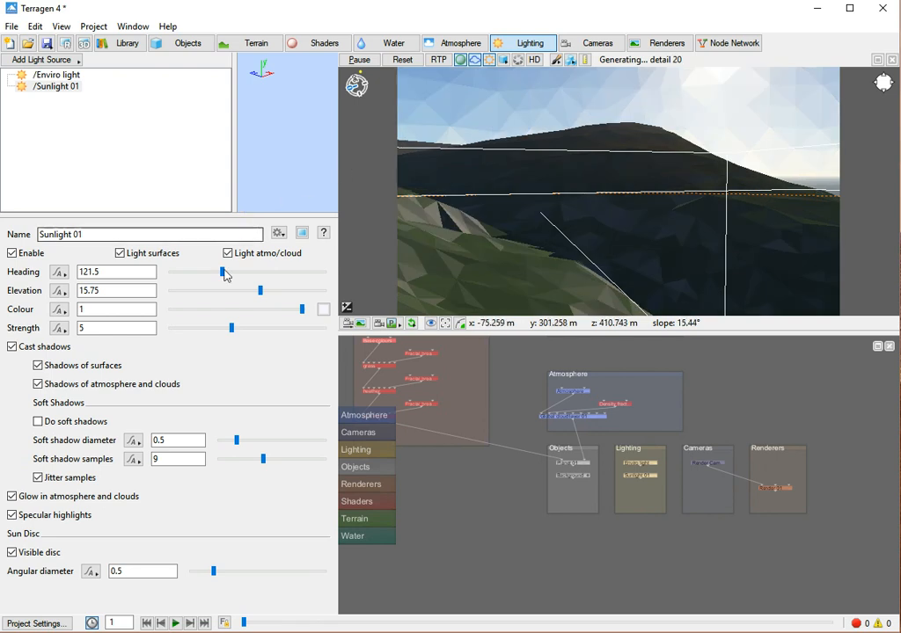
Step: Set the Sunlight 01 light's heading to 321.75 and its elevation to 7.875
left_click_drag(222, 275, 308, 276)
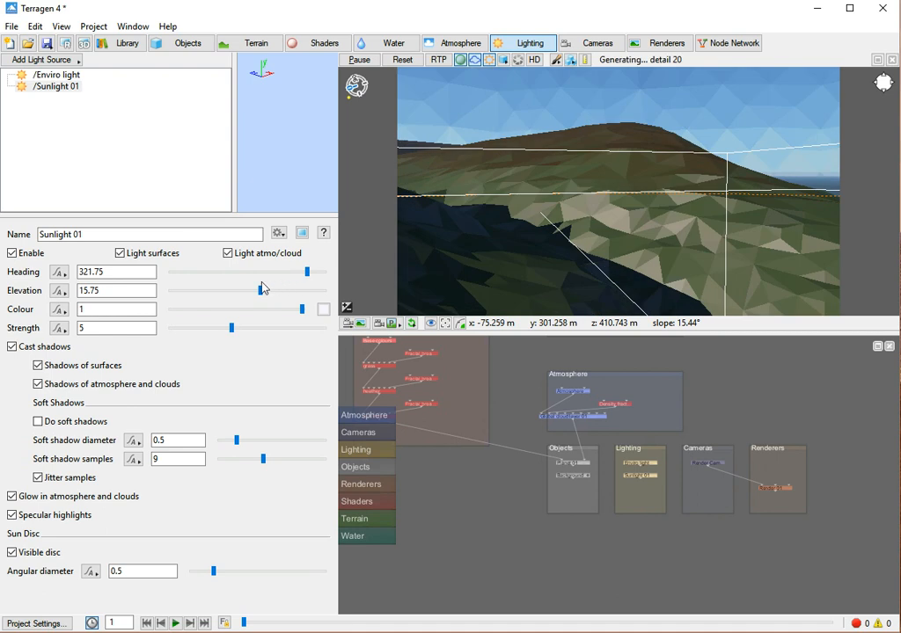
left_click_drag(260, 294, 253, 297)
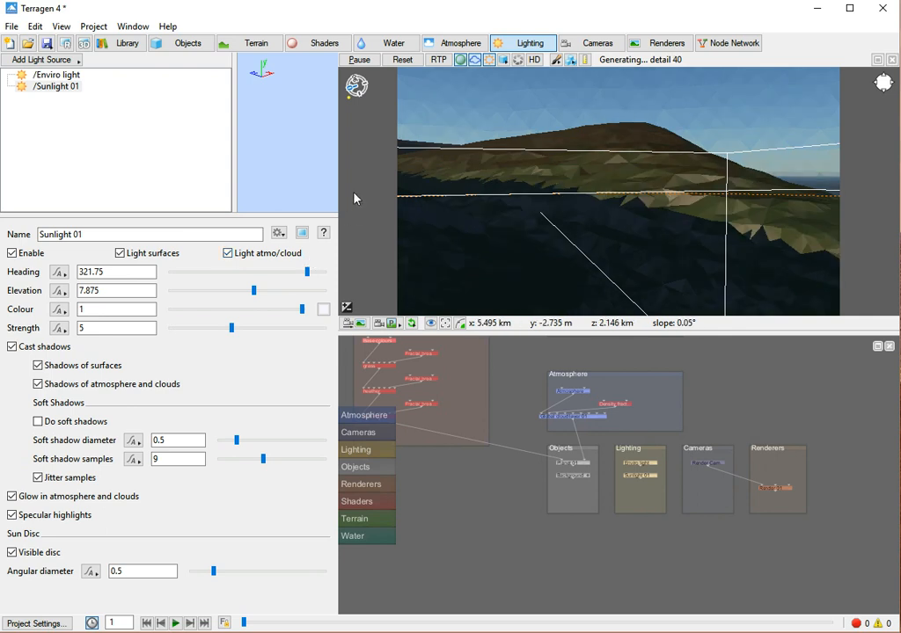
Step: Start adding a file to the object library and browse to the campsies\Data\3dmodels folder in GISExamples
left_click(182, 43)
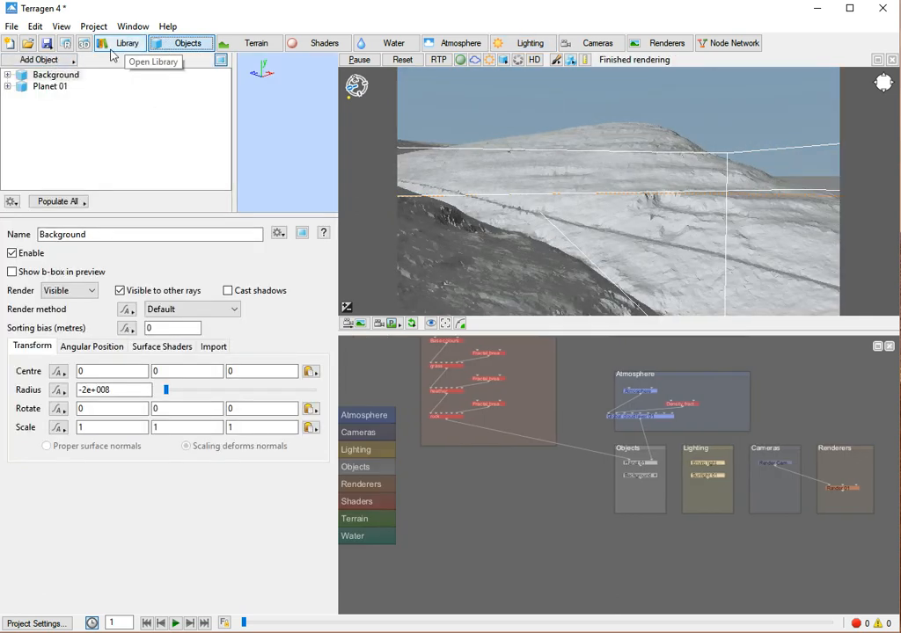
left_click(70, 60)
mouse_move(121, 80)
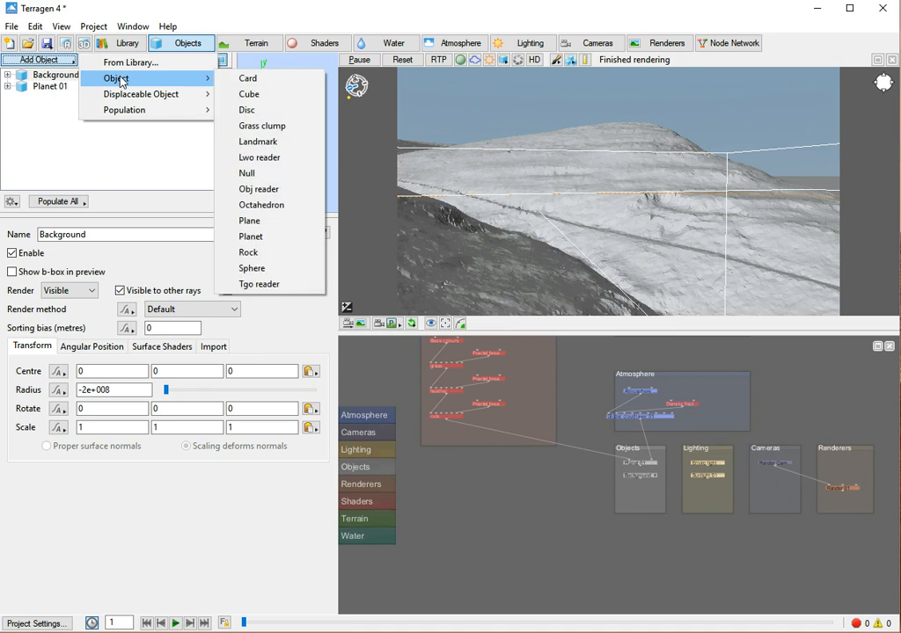
left_click(129, 44)
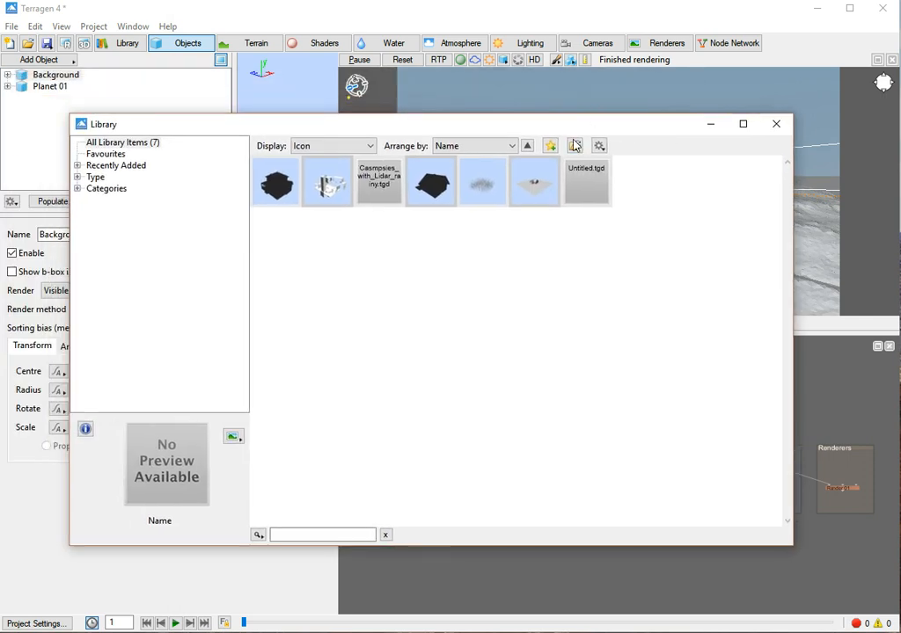
left_click(574, 146)
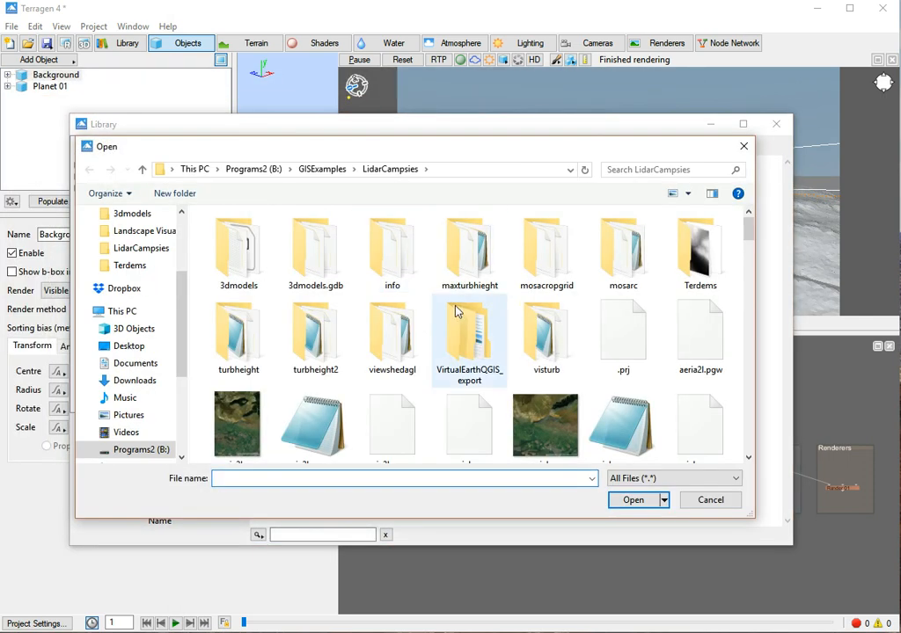
left_click(322, 168)
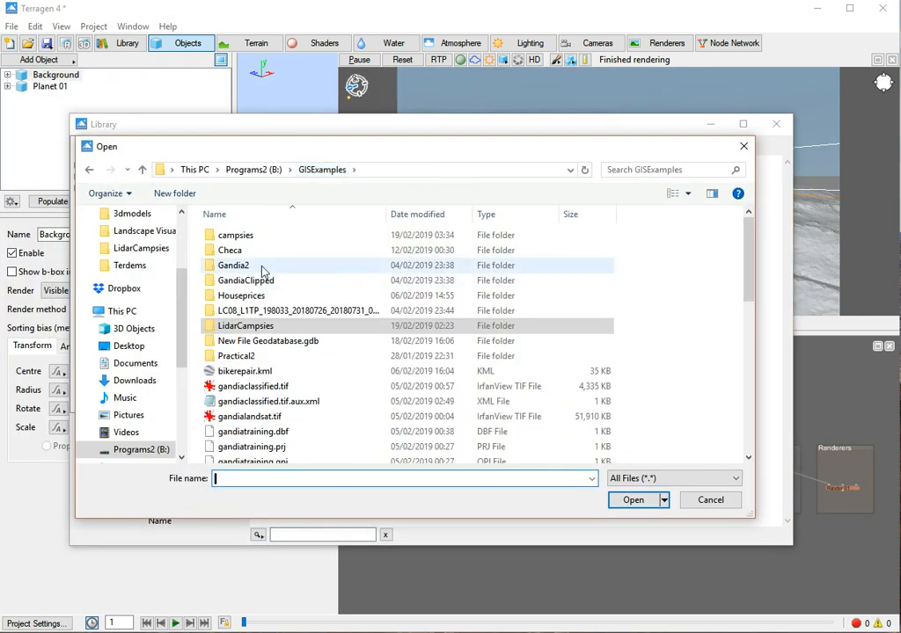
double_click(257, 235)
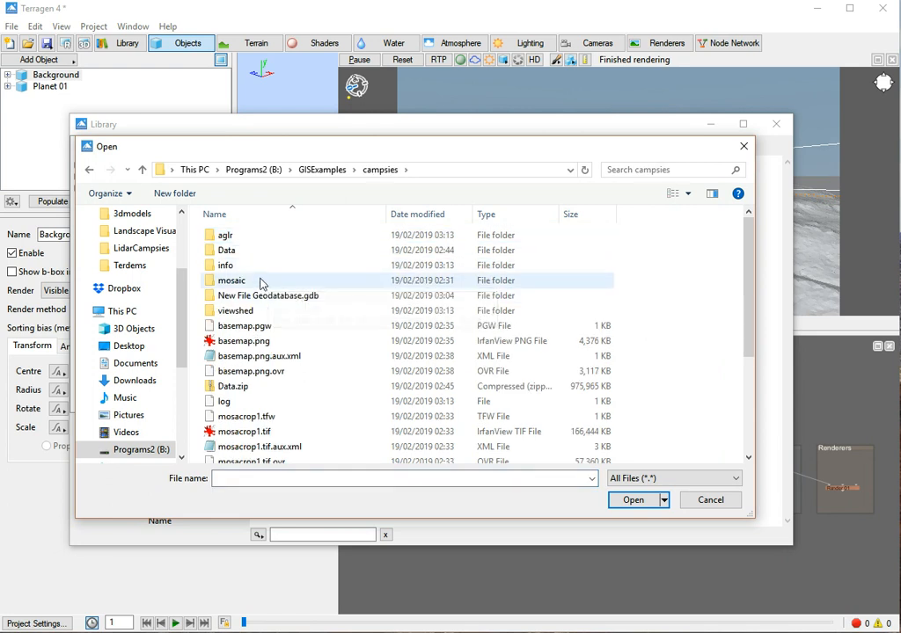
left_click(243, 254)
double_click(242, 254)
double_click(265, 235)
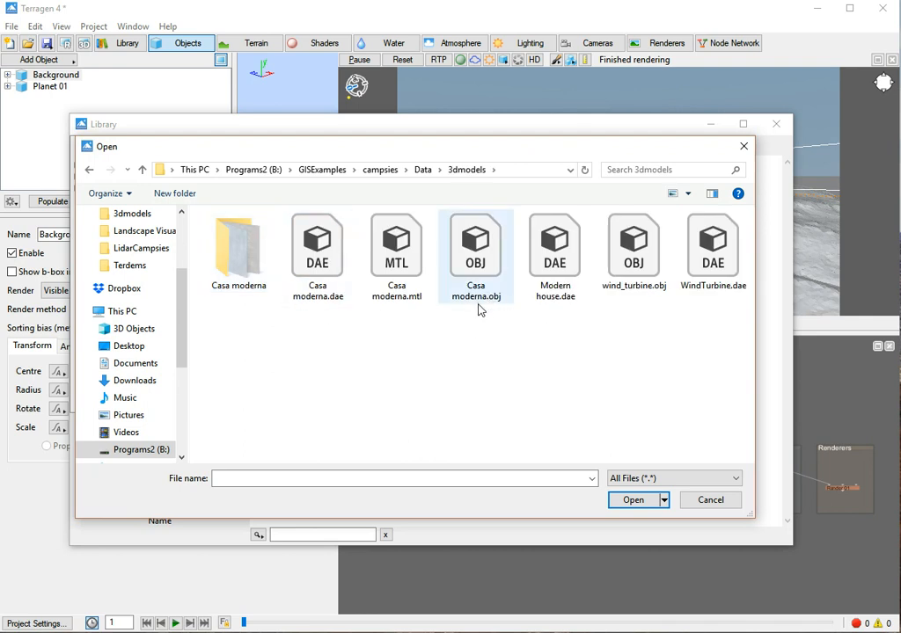
Step: Load Casa moderna.obj as a single object without the Xfrog compatibility options
left_click(493, 220)
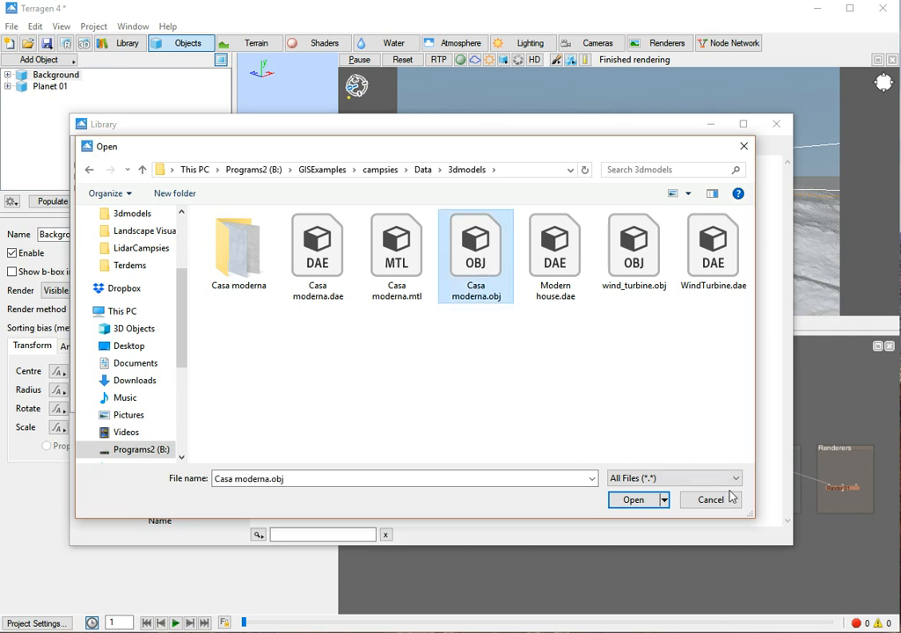
left_click(639, 503)
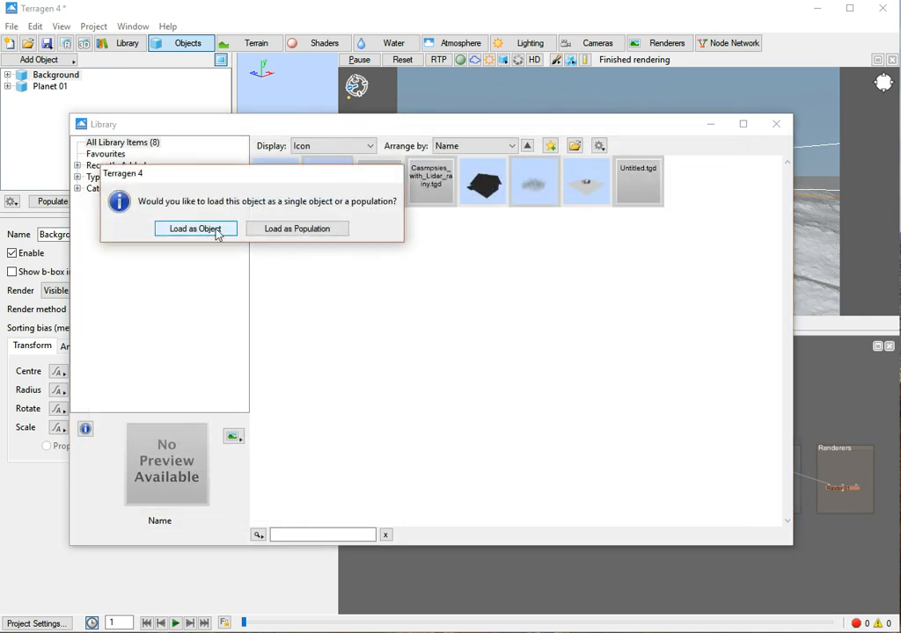
left_click(216, 232)
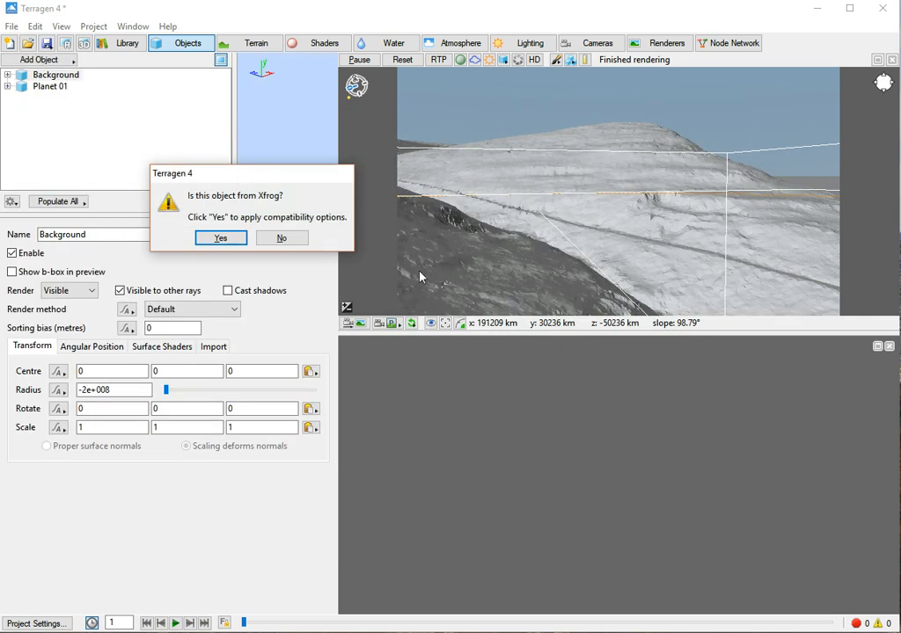
left_click(278, 239)
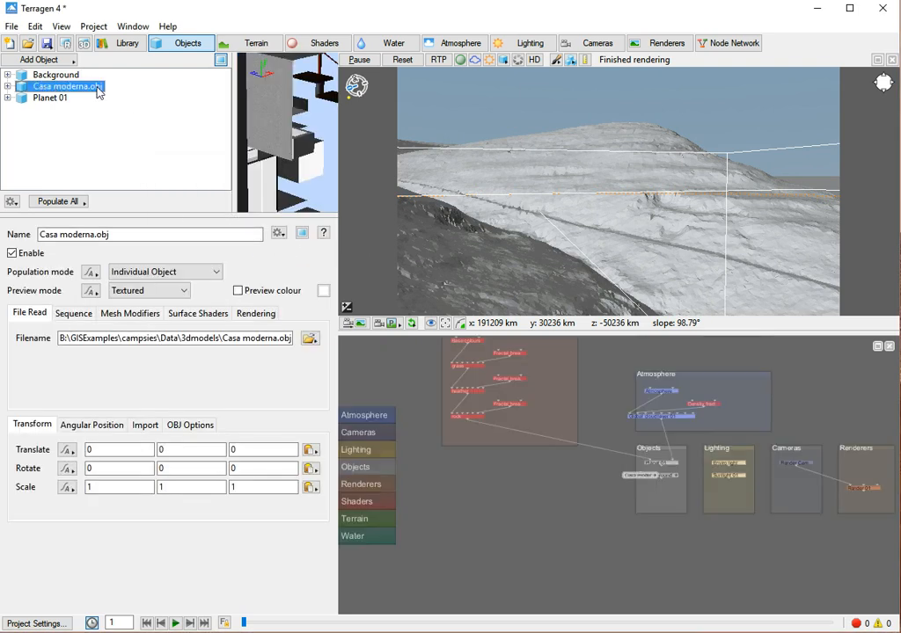
Step: Copy the coordinates of a point on the hillside and paste them as the Casa moderna.obj translation, about -90, 266, 139
right_click(668, 213)
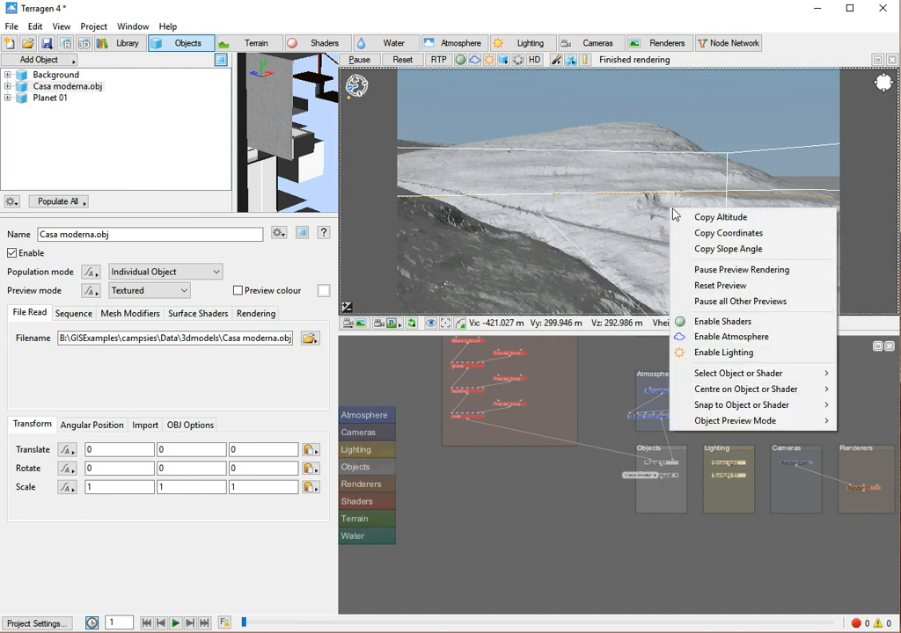
left_click(686, 234)
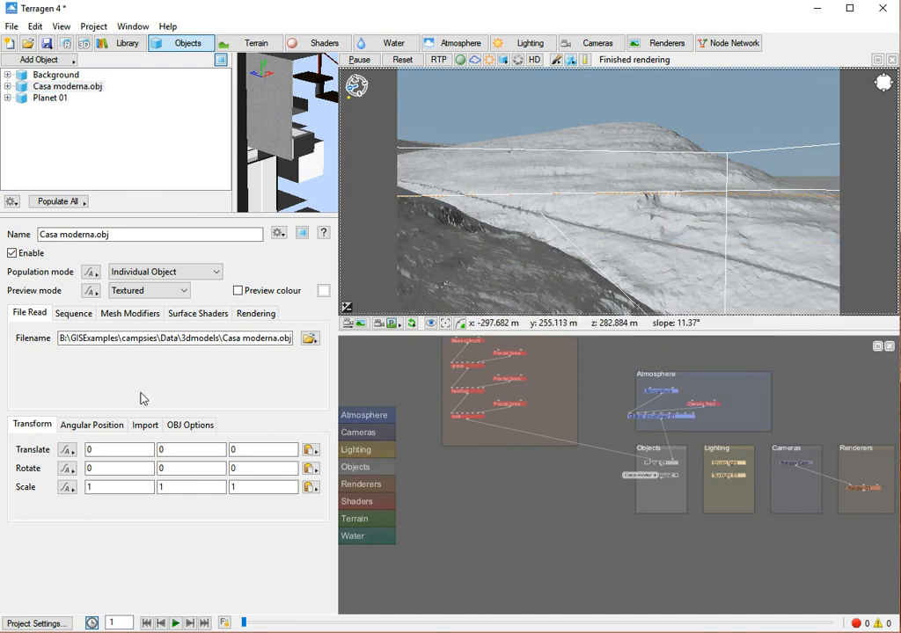
left_click(77, 86)
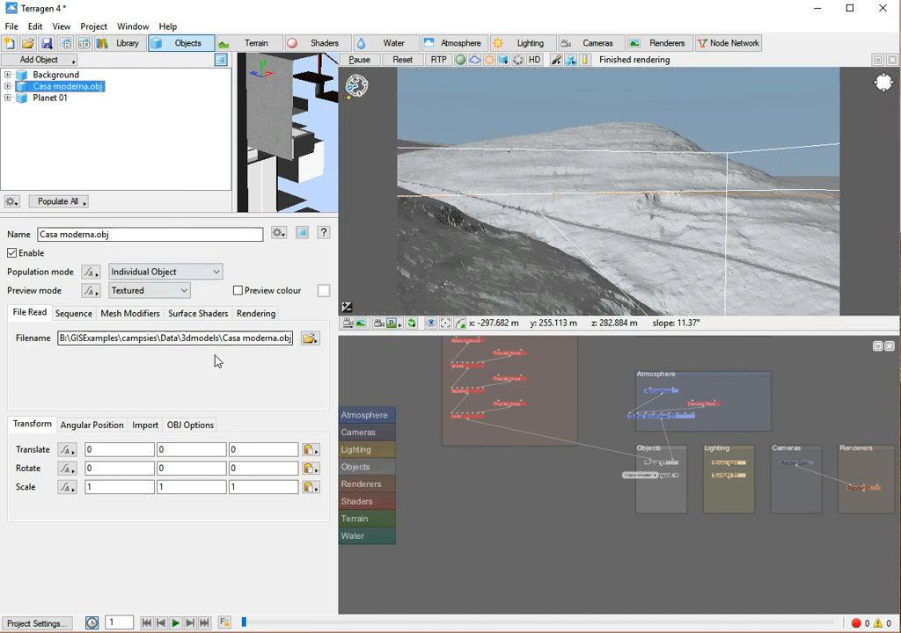
left_click(310, 449)
left_click(369, 467)
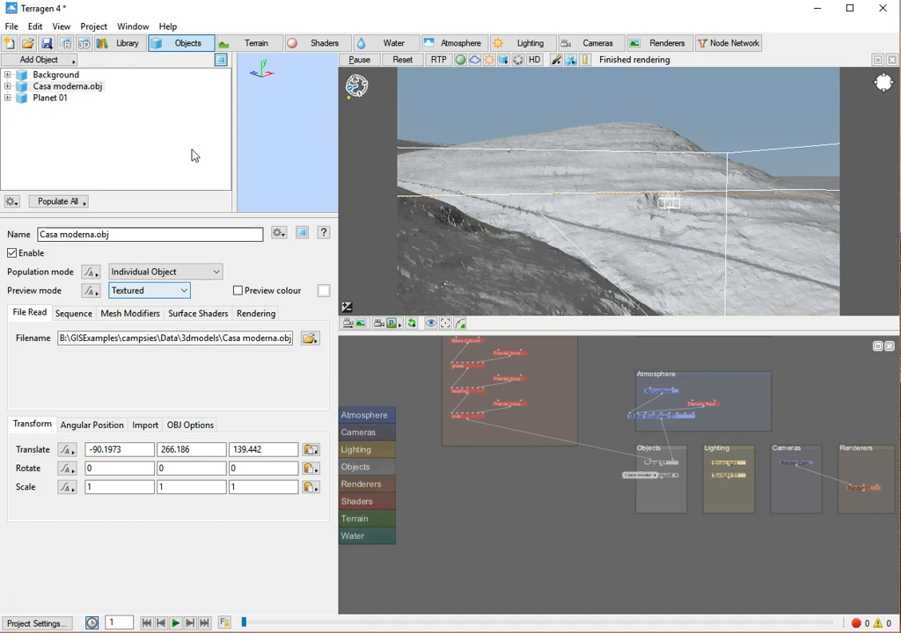
Step: Render the image with Render 01 at 800 x 450 and move the render window aside
left_click(659, 47)
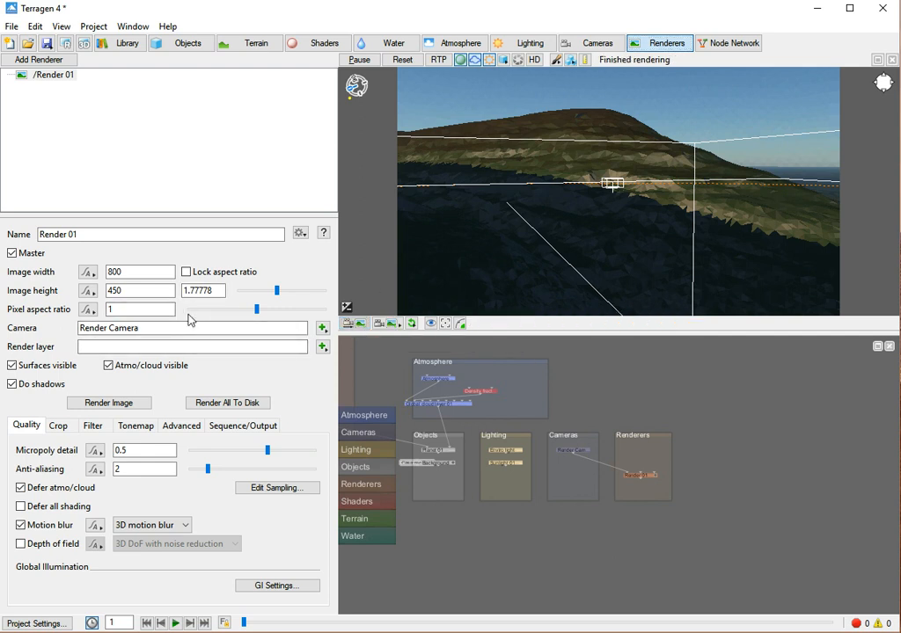
left_click(124, 406)
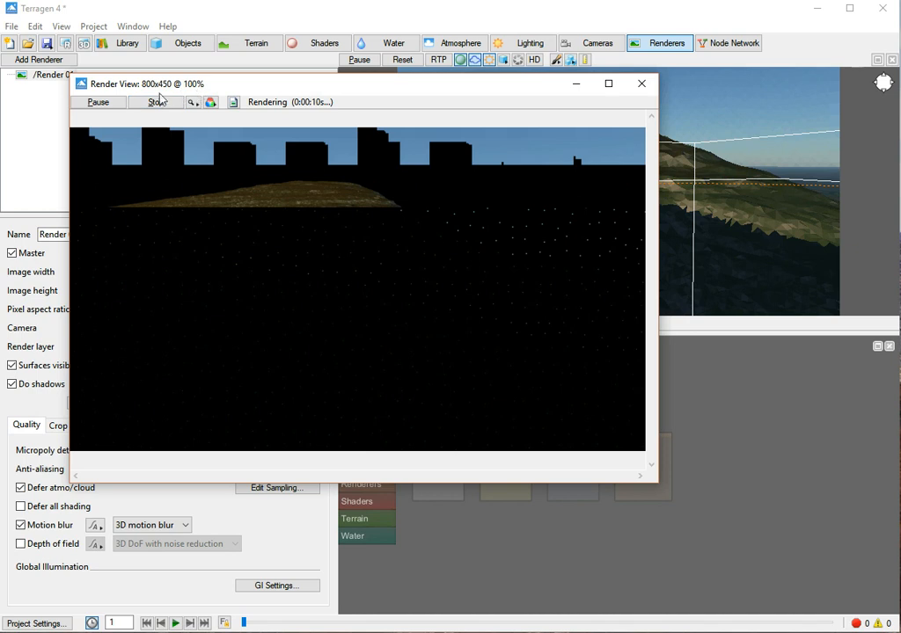
left_click_drag(201, 85, 325, 86)
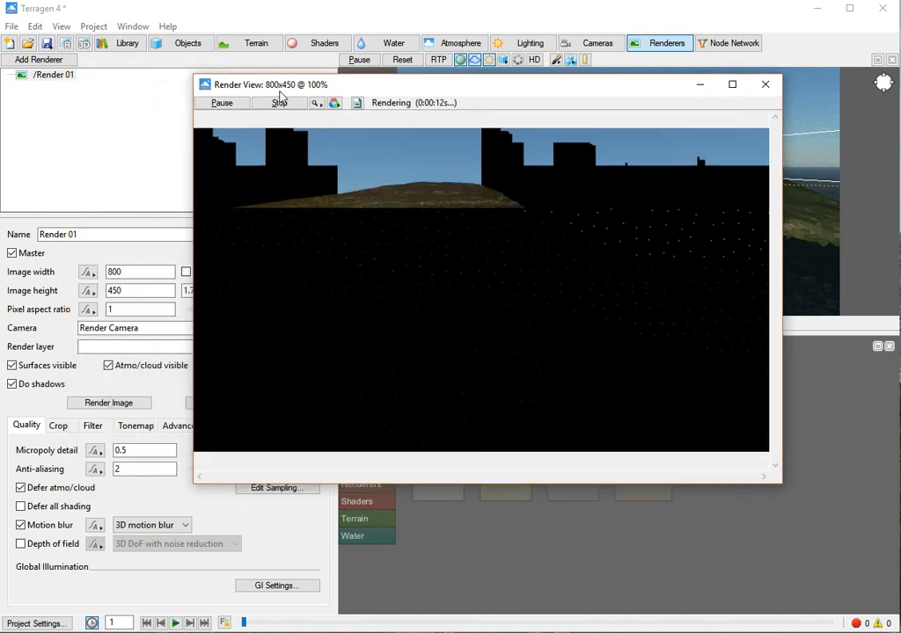